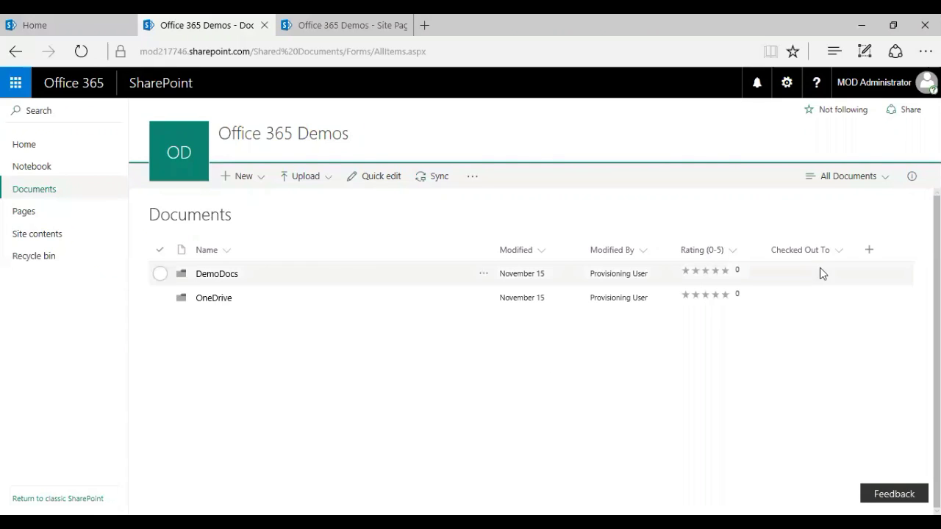
Step: From Add an app, pick Wiki Page Library on the second page of apps
click(787, 87)
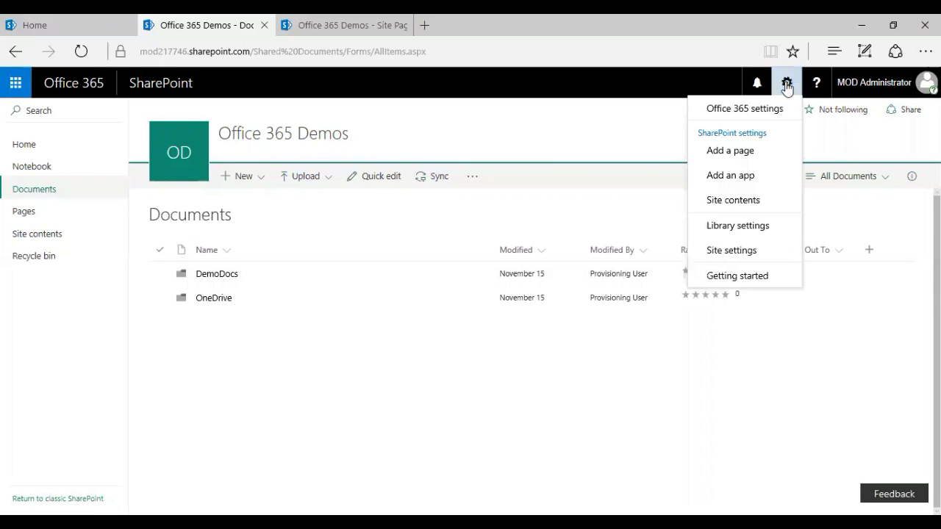
click(753, 180)
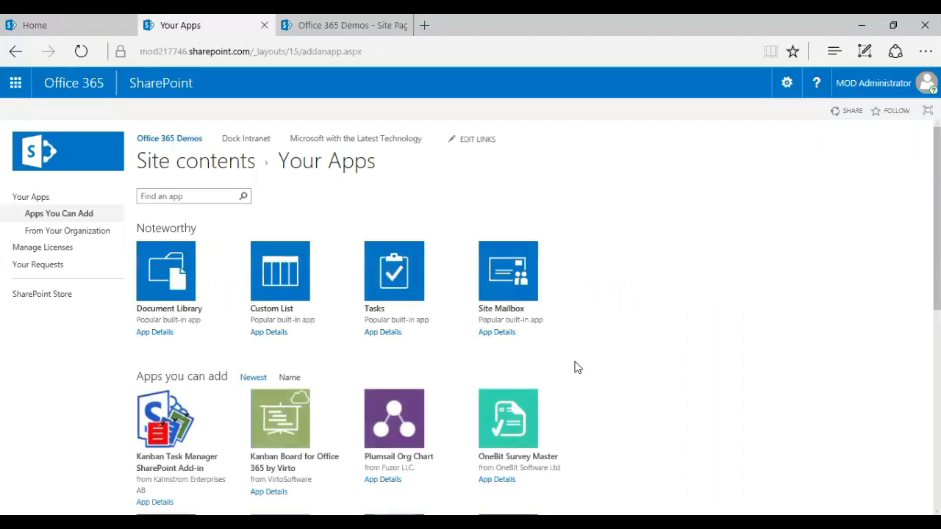
scroll(573, 368, down, 6)
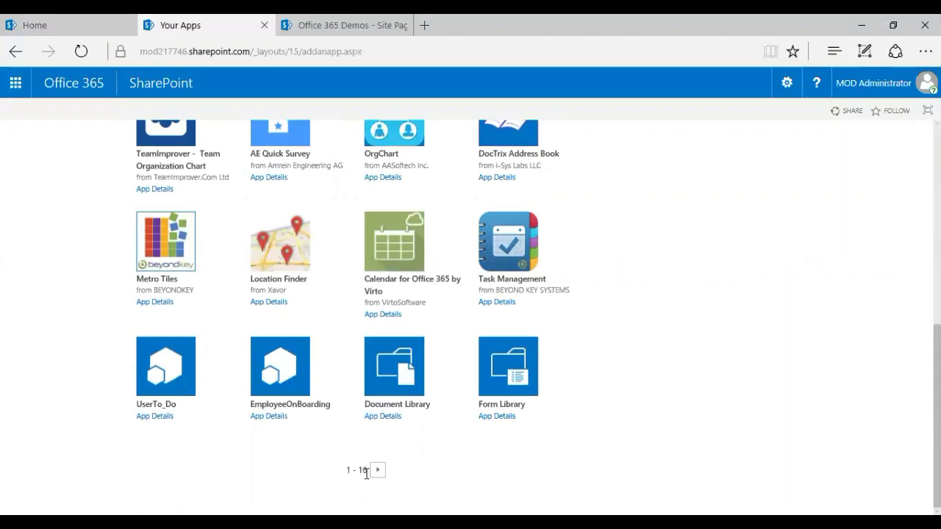
click(377, 470)
scroll(580, 428, up, 4)
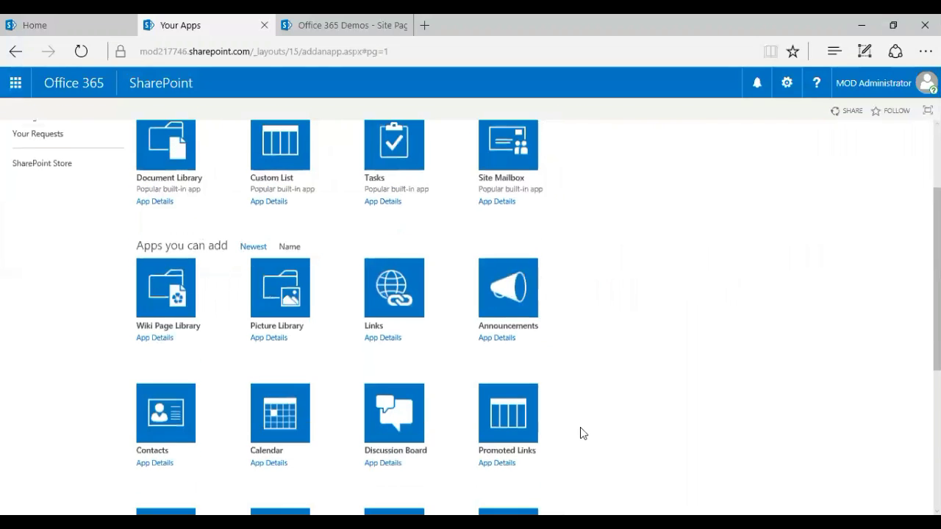
click(166, 293)
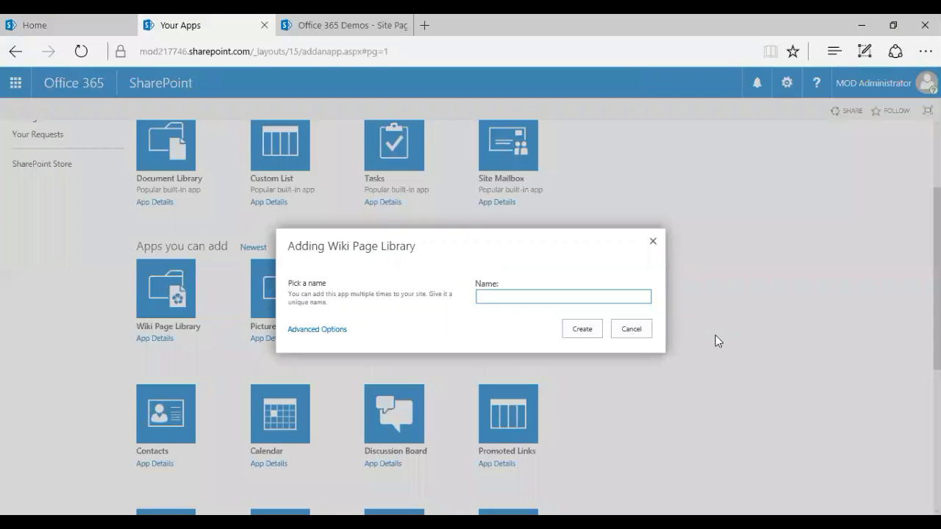
Step: Name the new library 'Sample Wiki', correcting the typo, and create it
text(Samle Wiki)
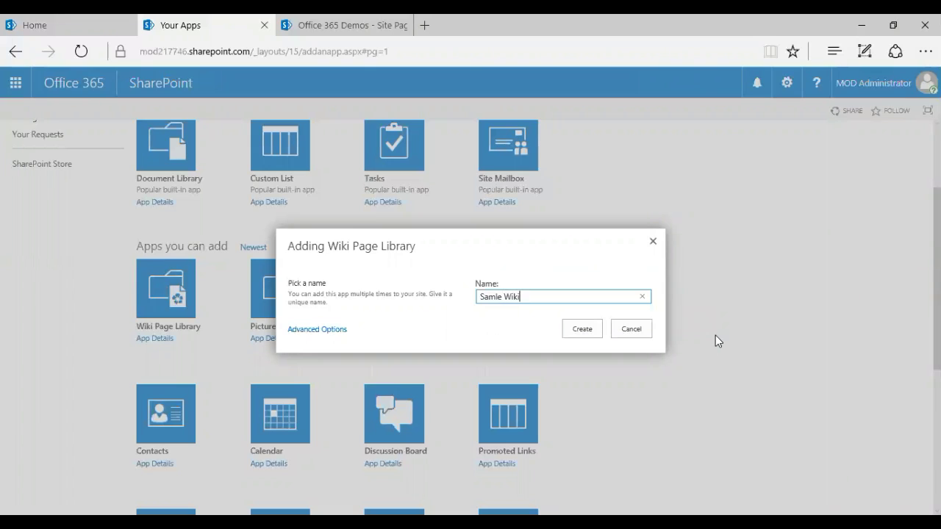
click(496, 298)
text(p)
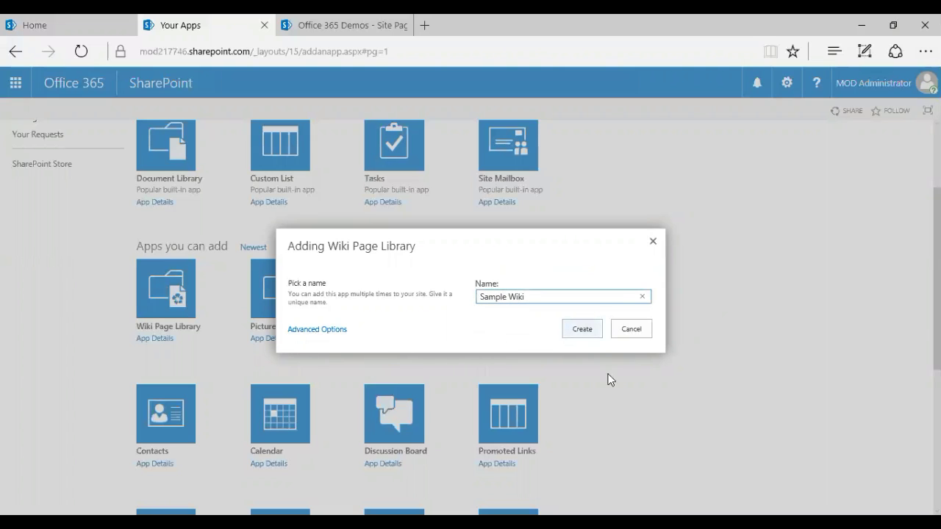
click(583, 331)
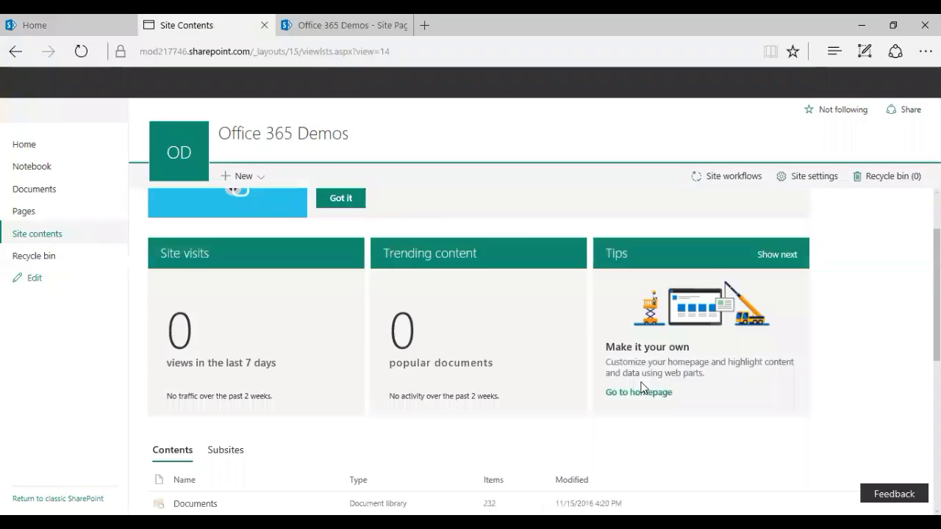
Step: Scroll the Site Contents list to locate the Sample Wiki and Wiki Sample libraries
scroll(632, 386, down, 1)
scroll(623, 388, down, 5)
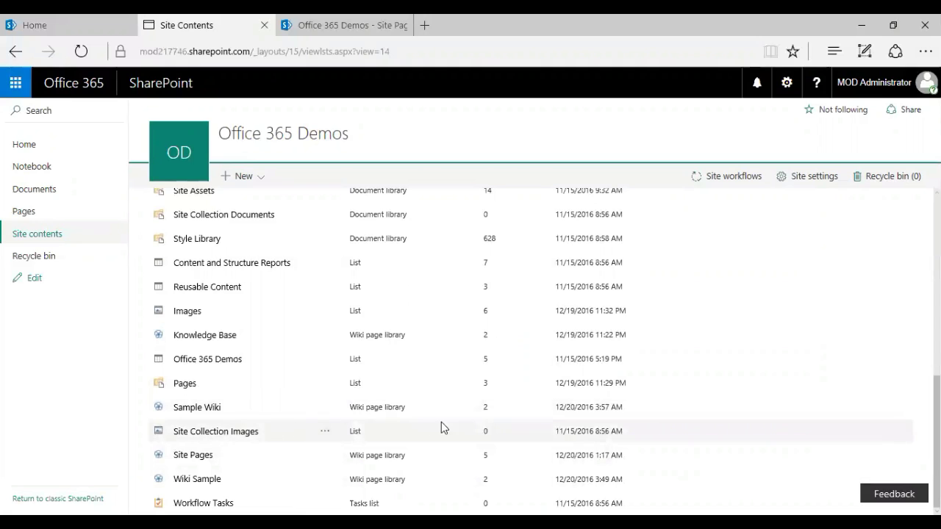
scroll(441, 427, up, 5)
scroll(438, 428, down, 5)
scroll(437, 428, up, 2)
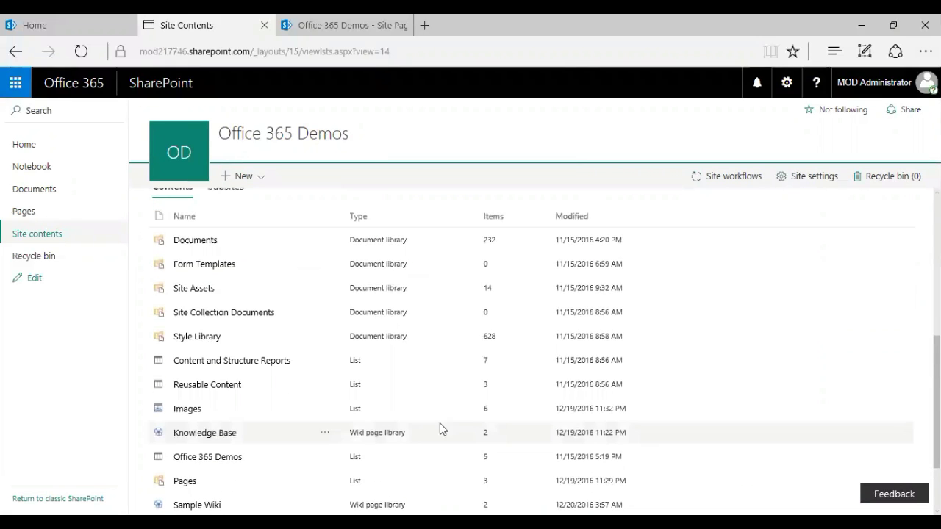
scroll(367, 357, up, 3)
scroll(402, 310, down, 2)
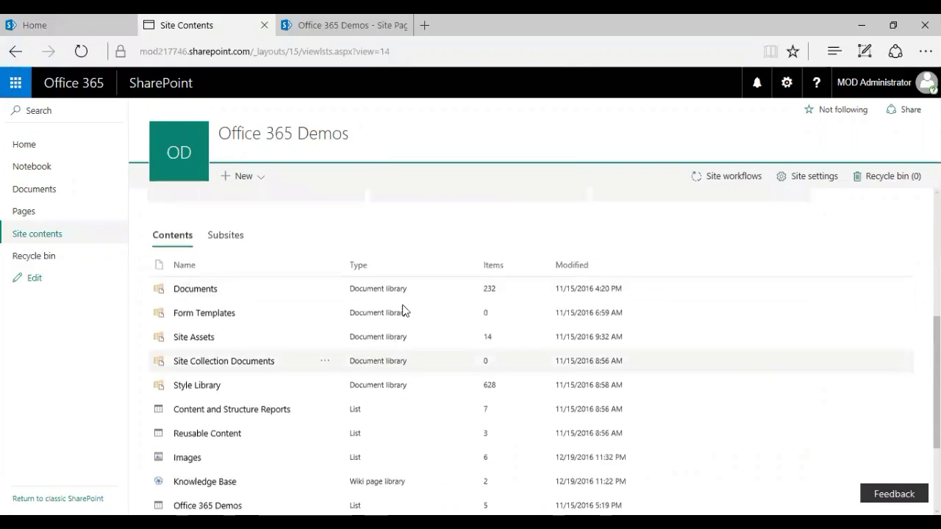
scroll(399, 305, down, 1)
scroll(408, 324, down, 2)
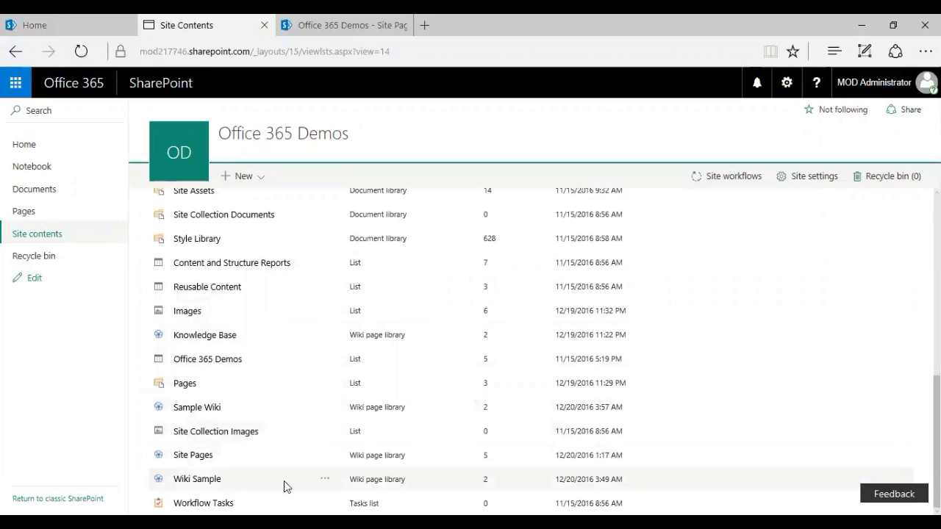
click(199, 480)
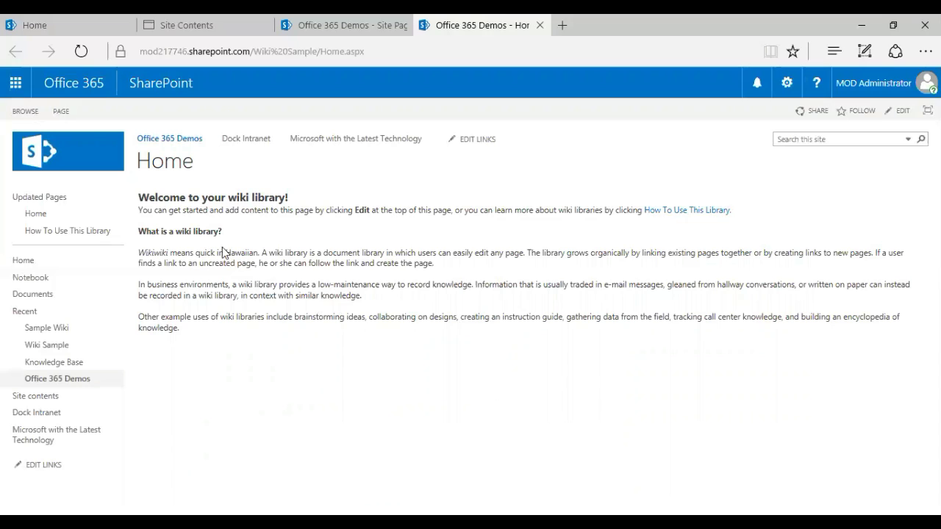
drag(138, 197, 246, 361)
click(246, 361)
Step: Close the Wiki Sample home page and return to the site contents list
click(541, 26)
key(ctrl+shift+Tab)
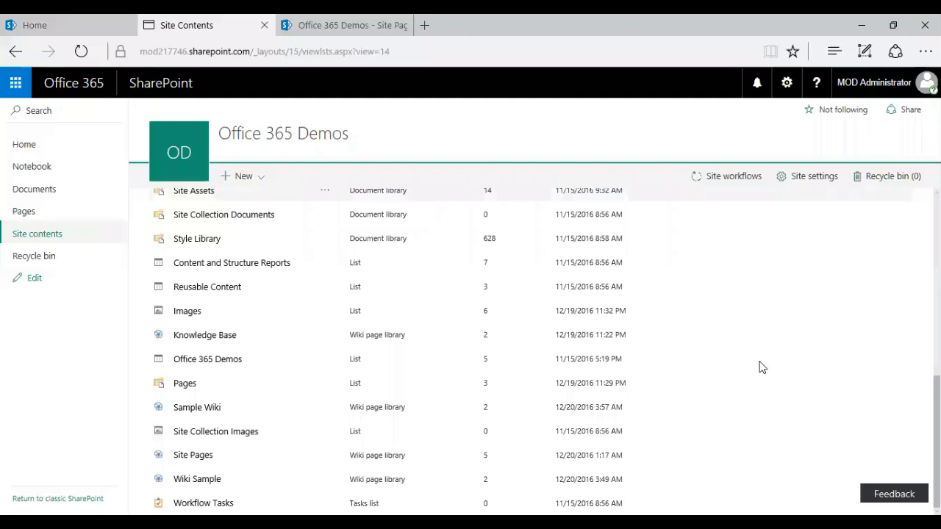
scroll(765, 378, up, 5)
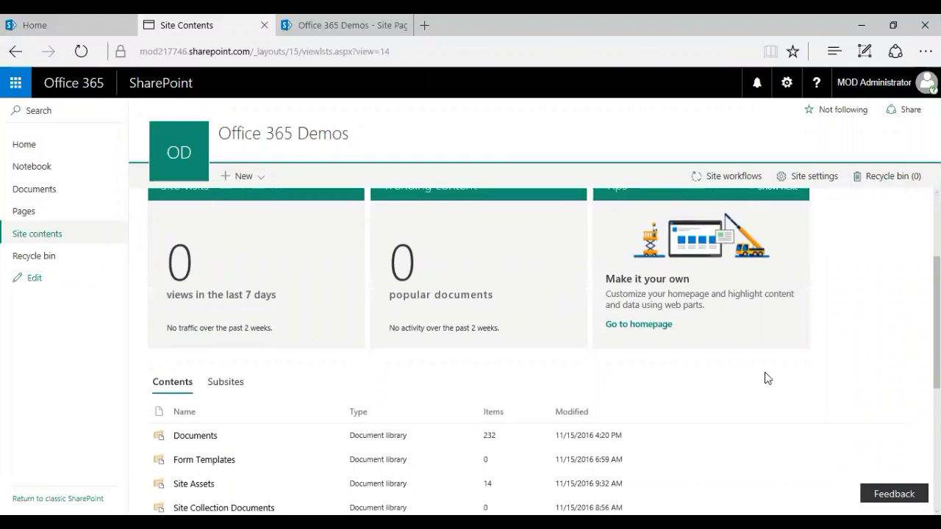
scroll(824, 331, up, 2)
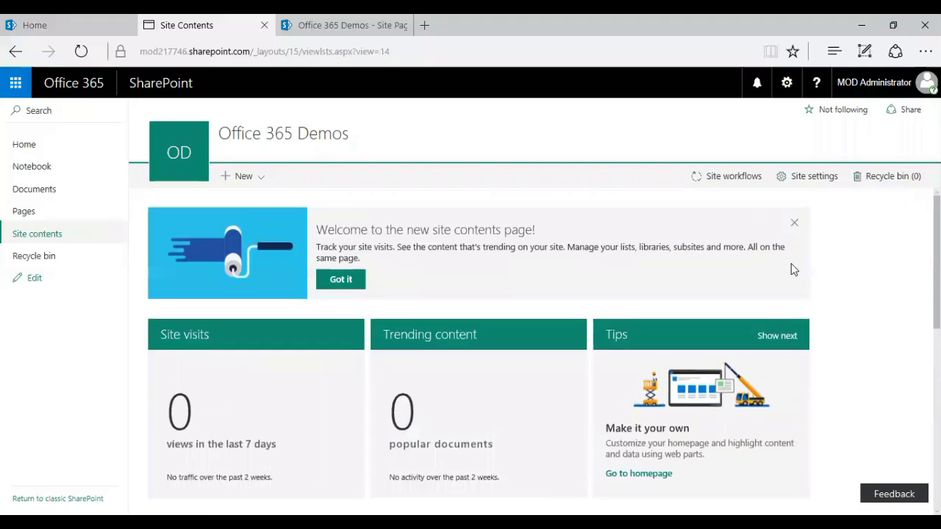
scroll(847, 332, down, 6)
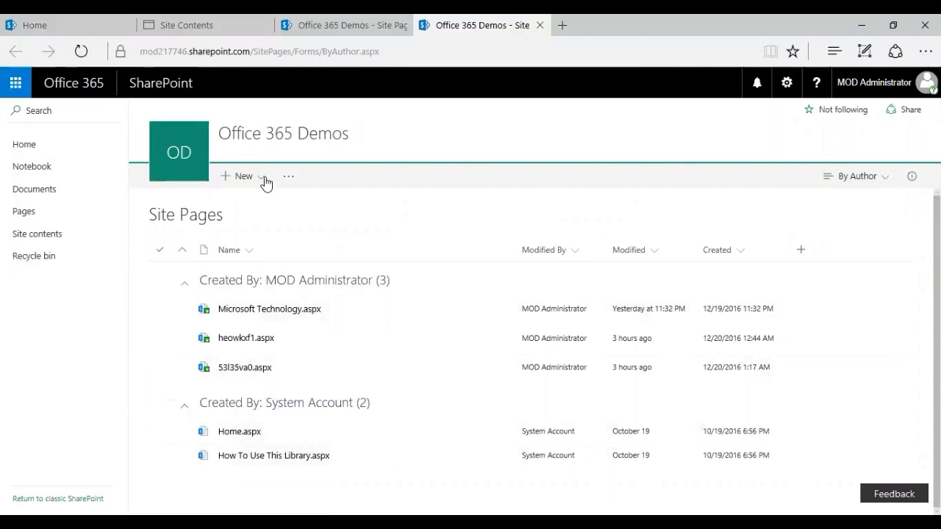
Step: Review the new page types in Site Pages, then close the Add a page and duplicate tabs
click(265, 184)
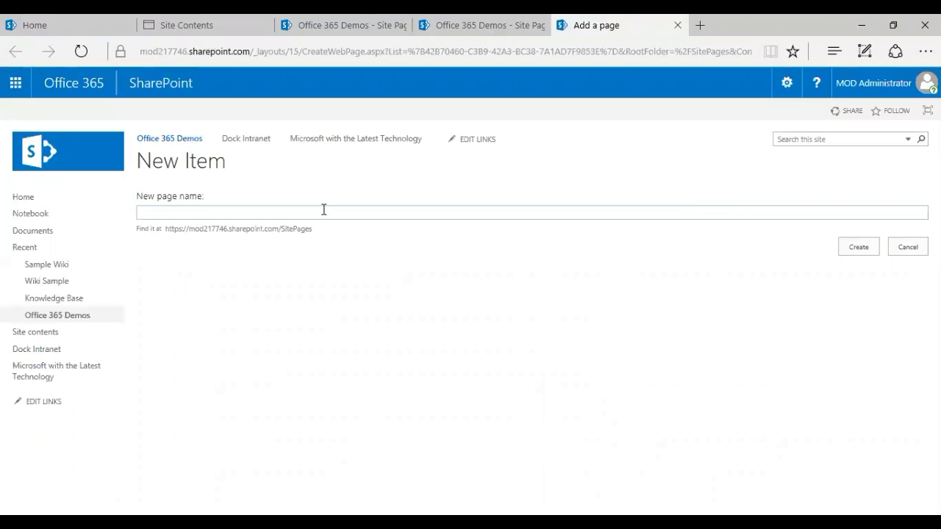
click(677, 27)
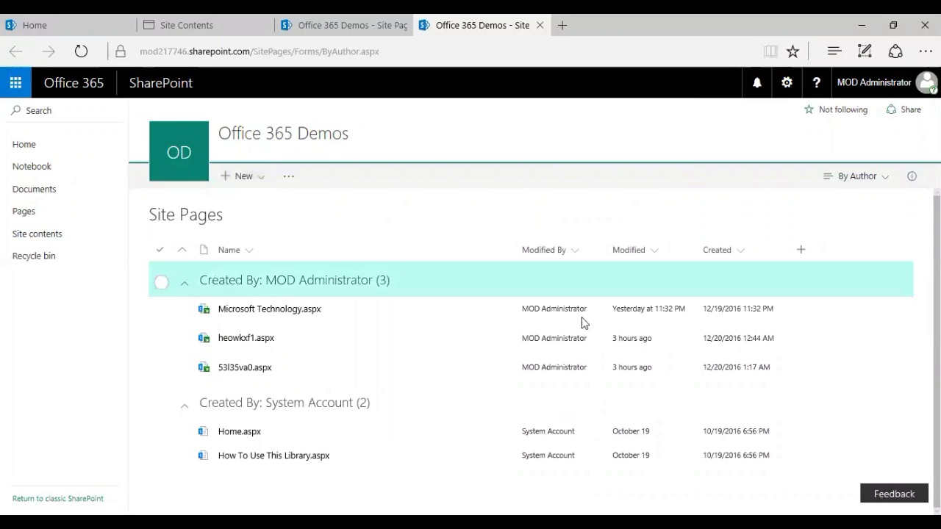
click(541, 27)
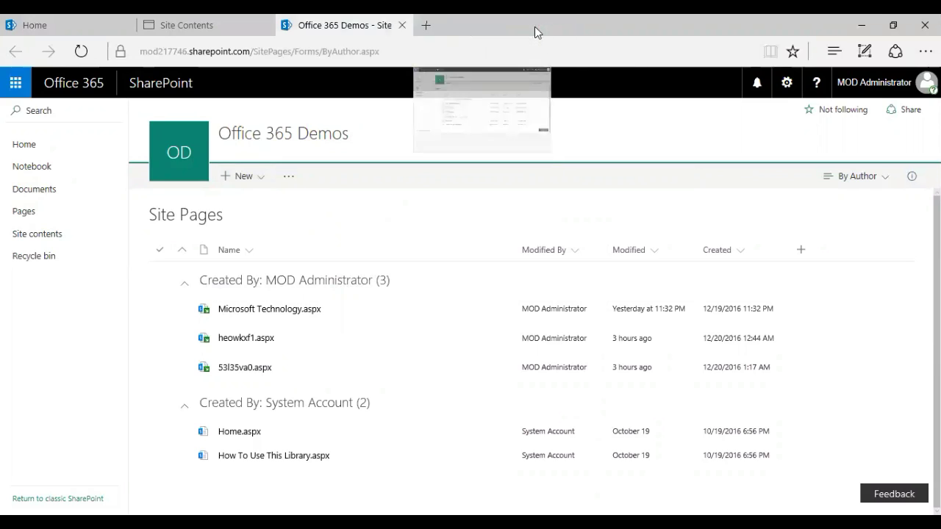
Step: Switch the site contents view to subsites and start a new subsite
click(180, 22)
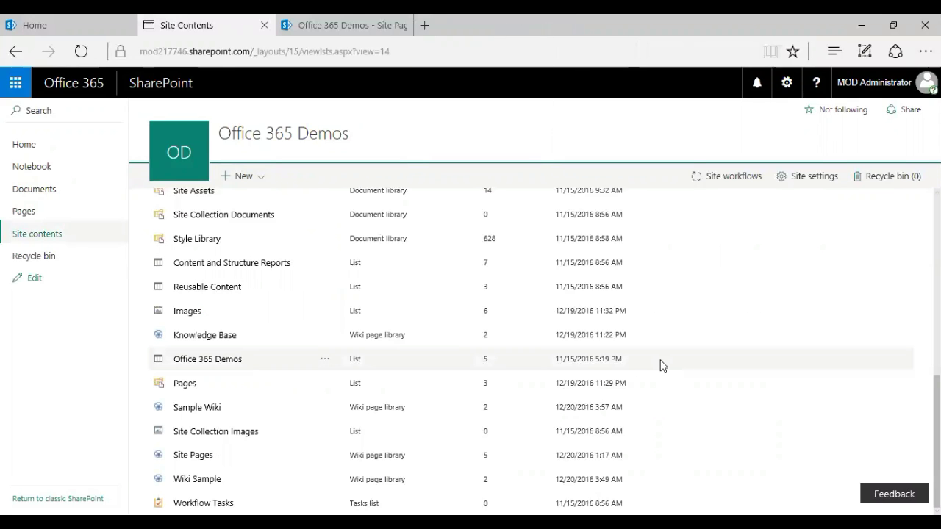
scroll(676, 360, up, 10)
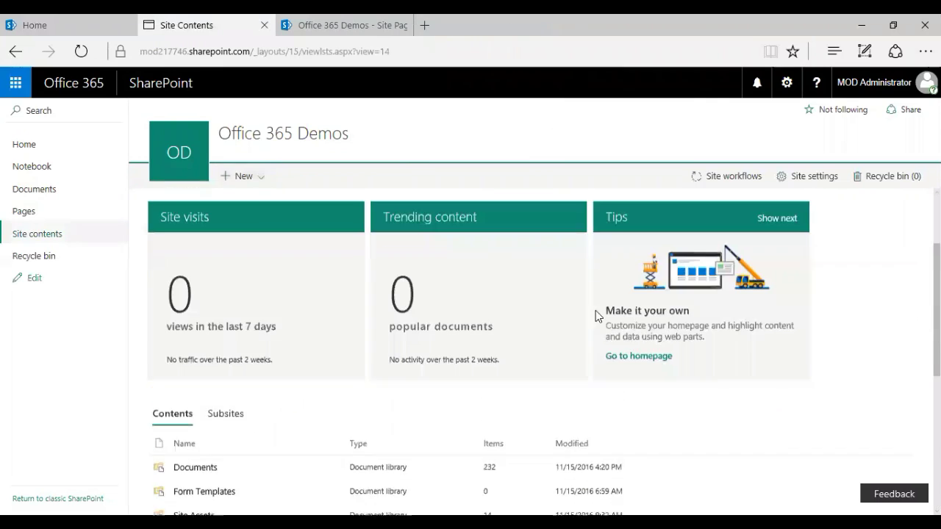
click(264, 176)
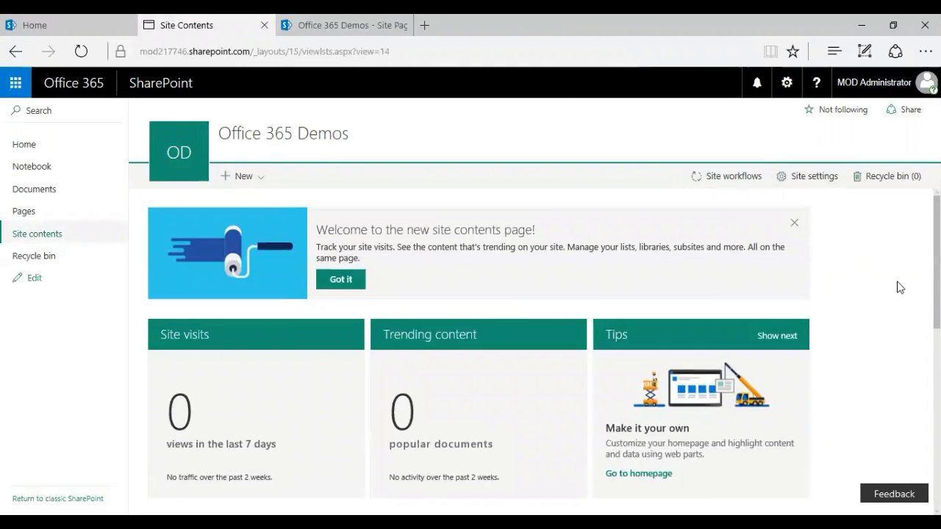
scroll(885, 286, down, 3)
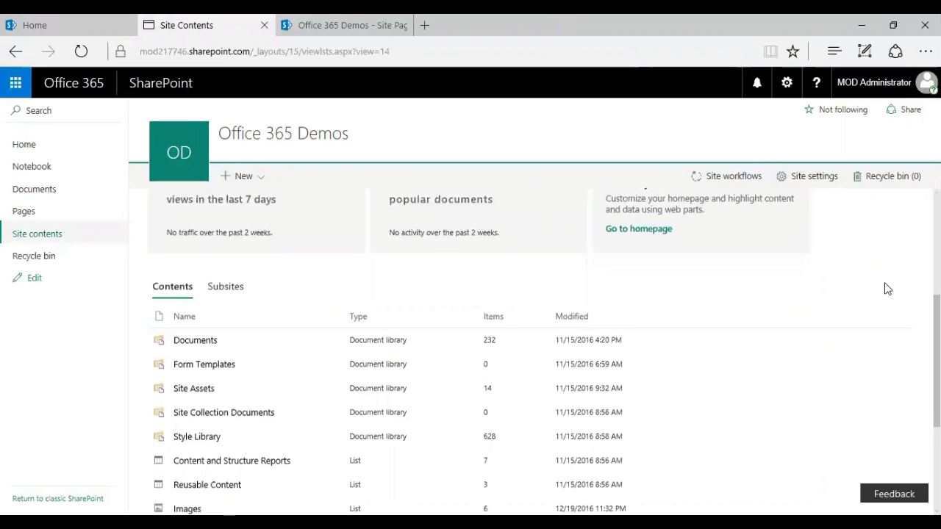
scroll(380, 311, up, 1)
click(228, 338)
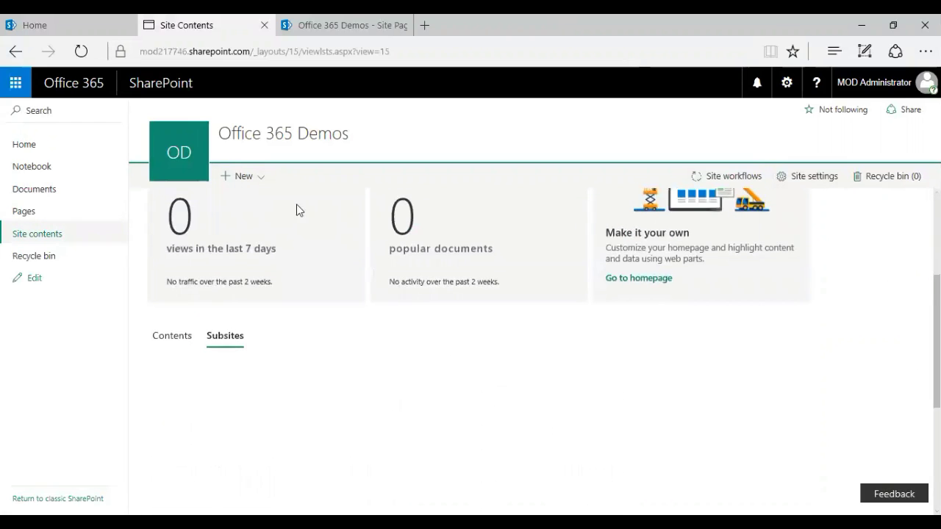
scroll(298, 210, up, 2)
click(262, 179)
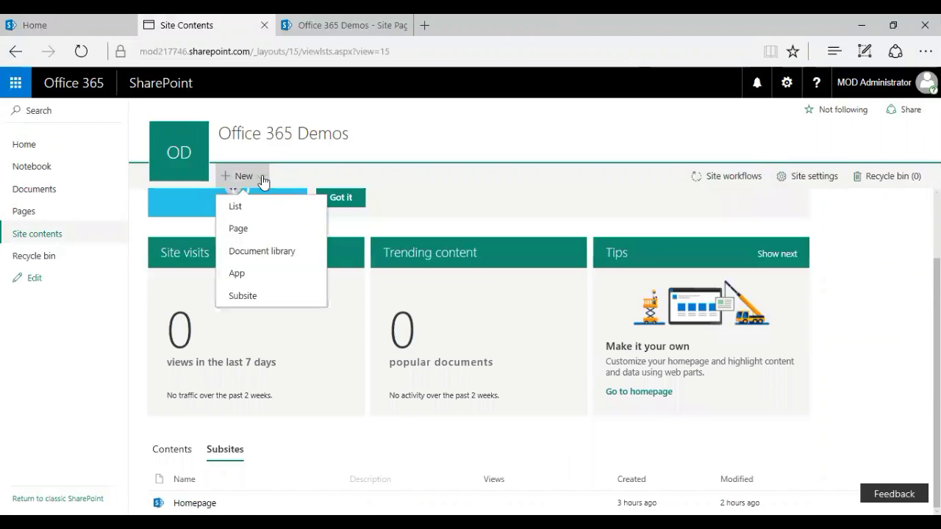
click(289, 297)
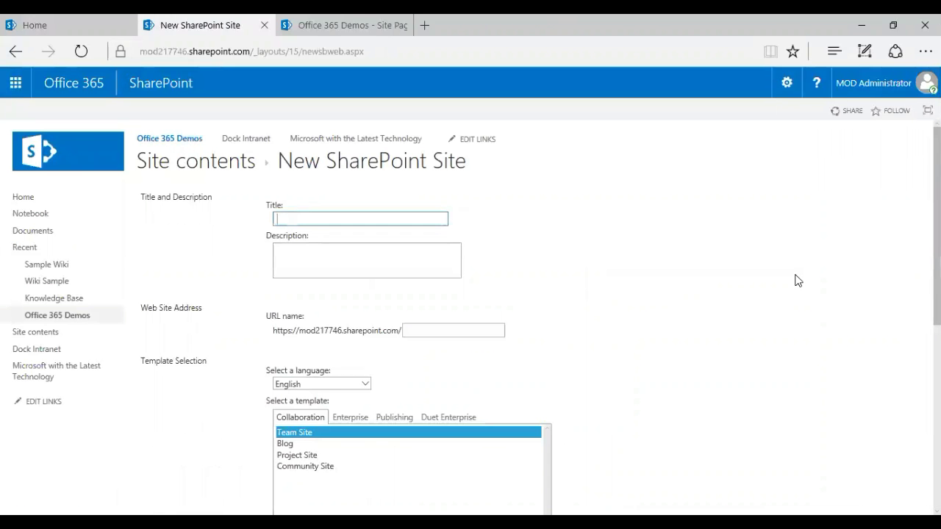
Step: Enter the title 'Enterprise Wiki Sample' and the URL name 'wiki1234'
scroll(798, 280, down, 1)
text(terprise Wiki S)
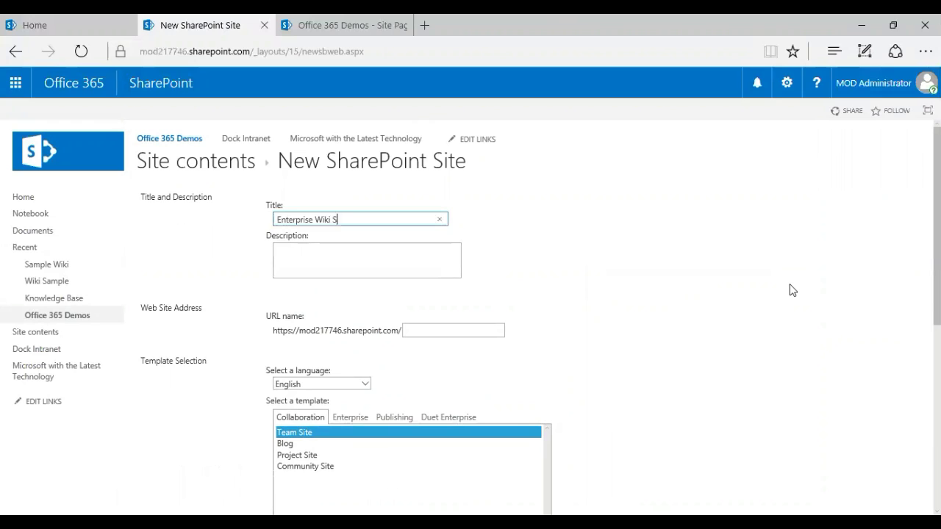
text(ample)
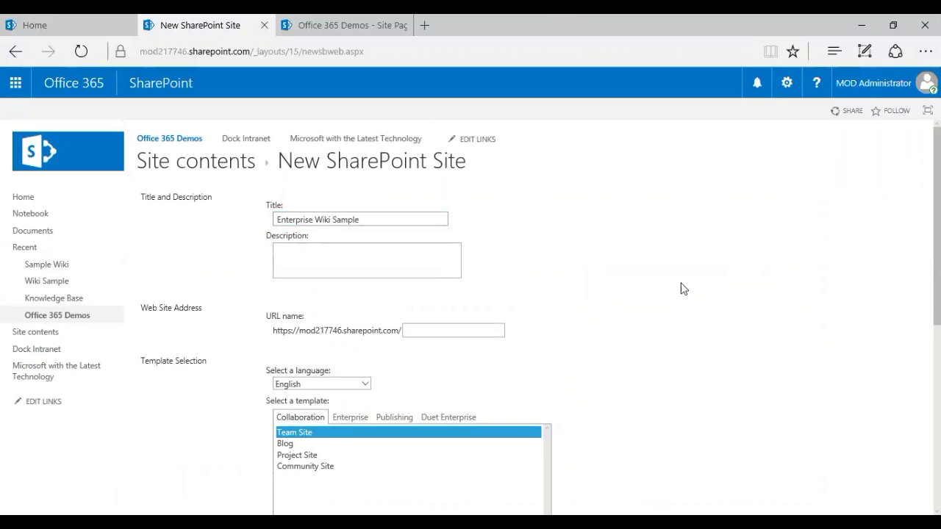
click(406, 271)
click(455, 331)
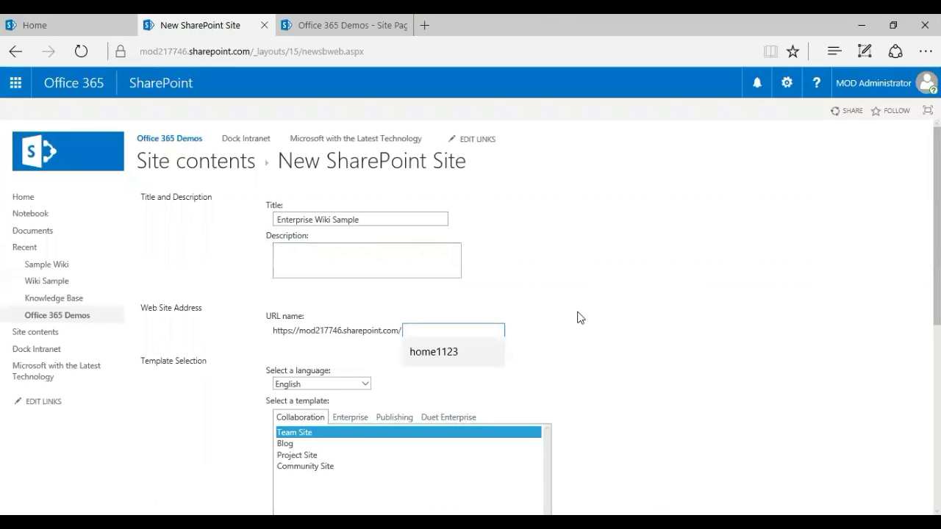
text(wiki)
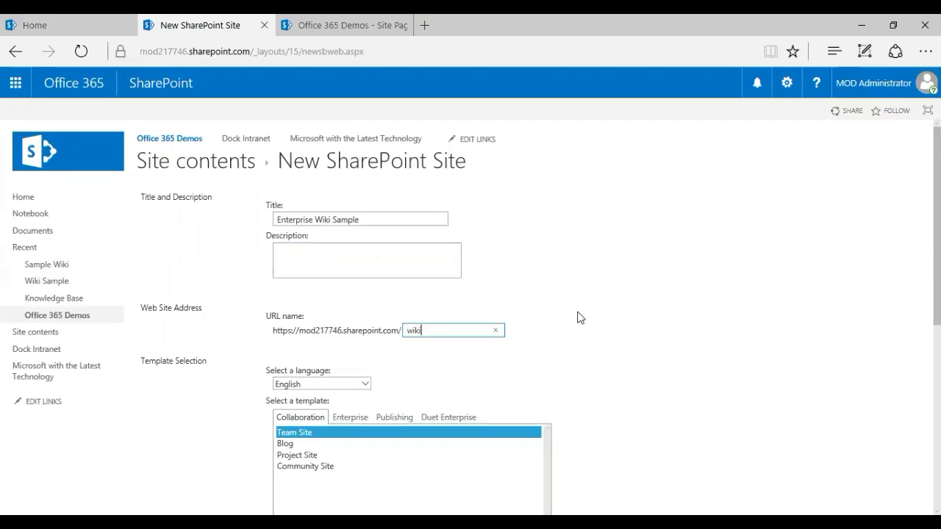
text(1234)
scroll(555, 312, down, 2)
click(354, 304)
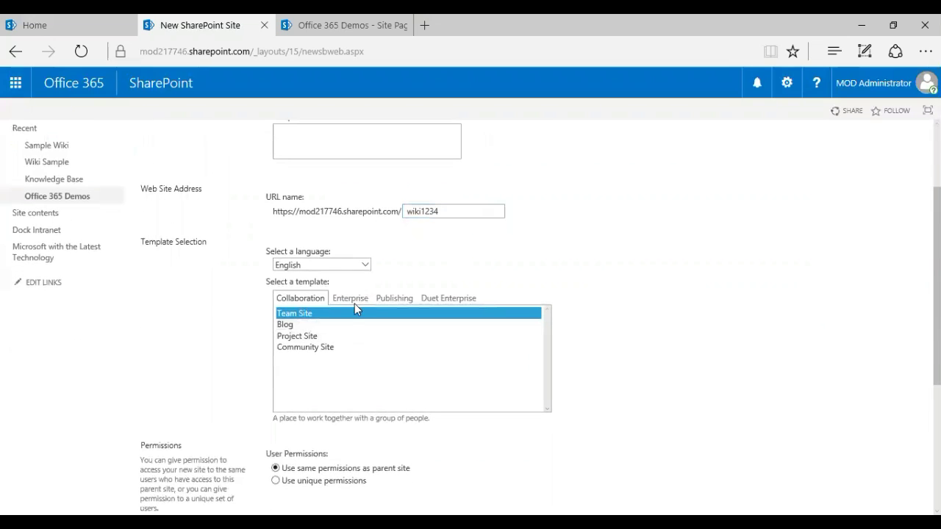
Step: Choose the Publishing > Enterprise Wiki template and create the subsite
click(356, 304)
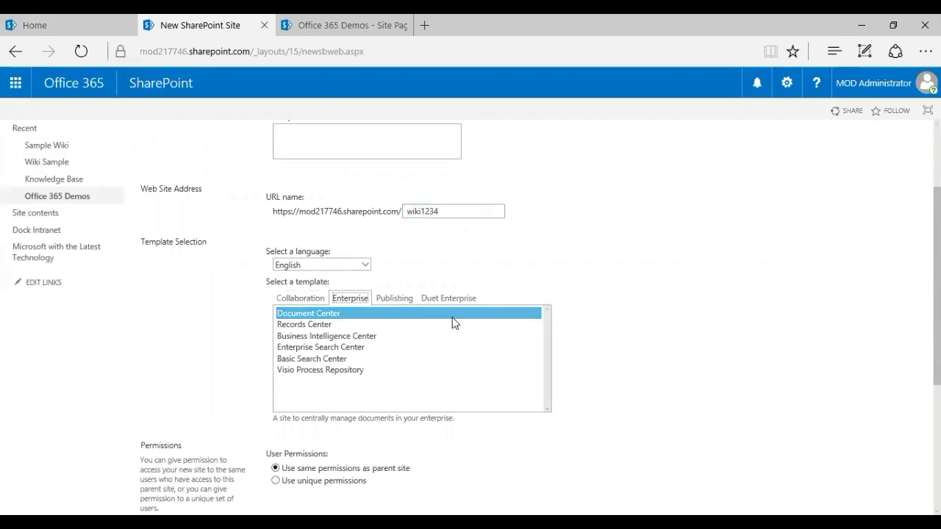
click(383, 301)
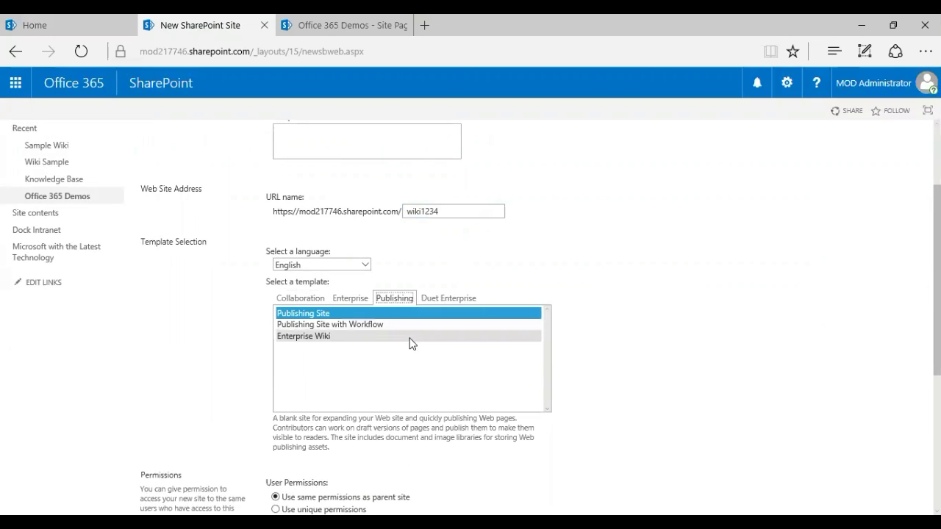
click(409, 338)
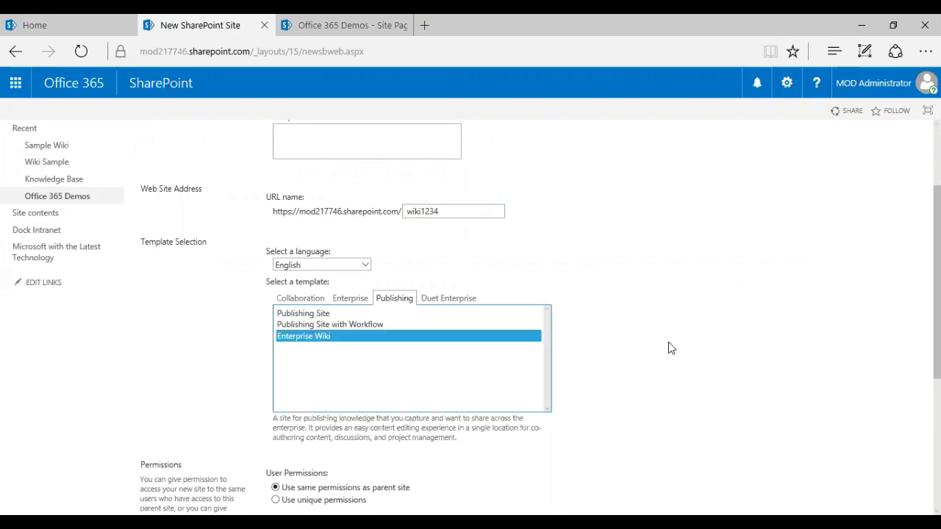
scroll(625, 353, down, 2)
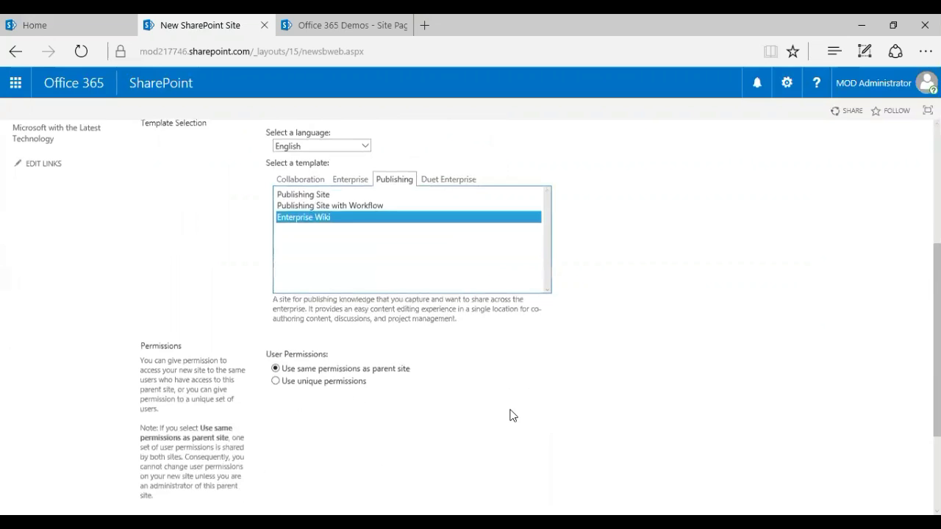
scroll(511, 414, down, 2)
click(492, 486)
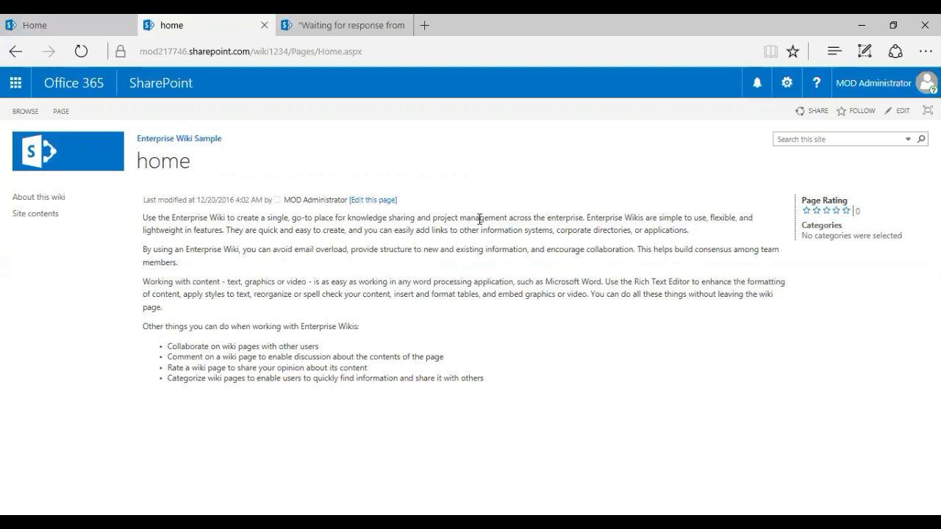
Step: Compare with the Sample Wiki home page, then return to the Enterprise Wiki Sample home tab
click(328, 25)
mouse_move(210, 21)
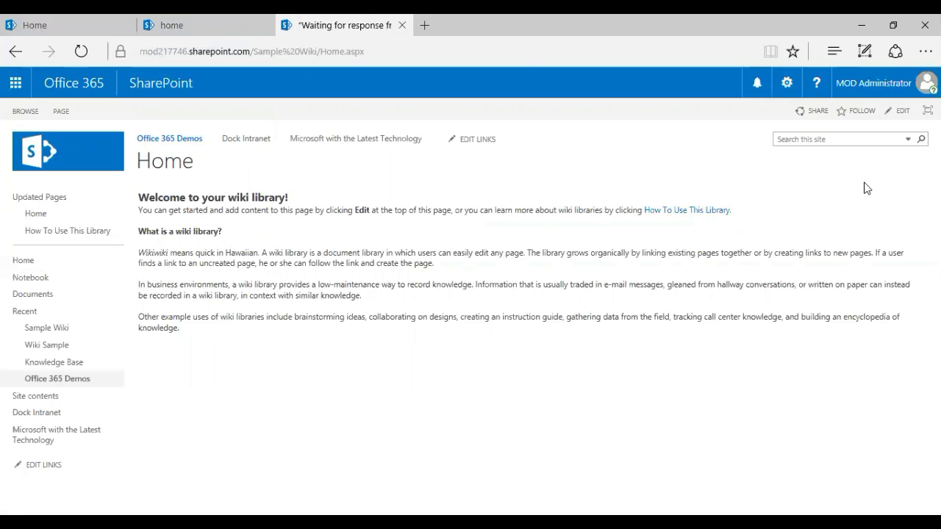
click(194, 24)
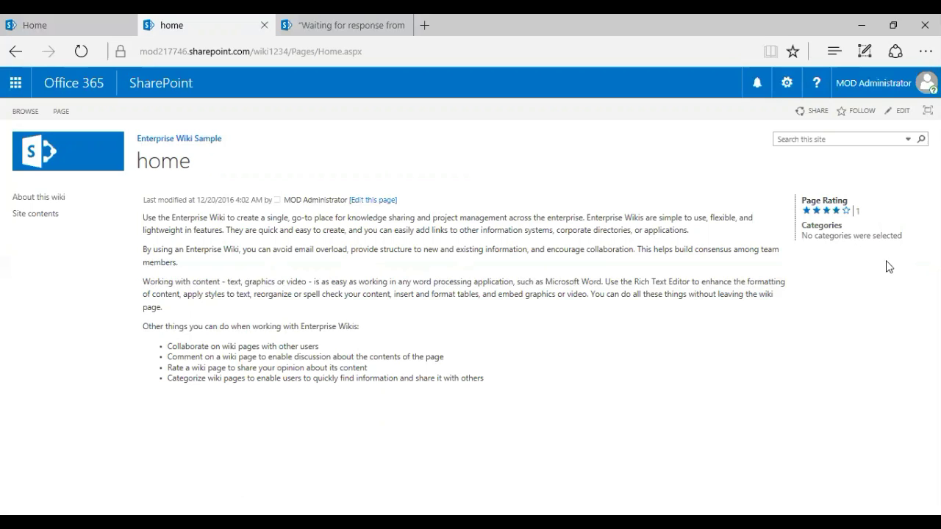
Step: Edit the home page and set its Categories to 'IT; HR;', replacing the initial PMO entry
click(900, 112)
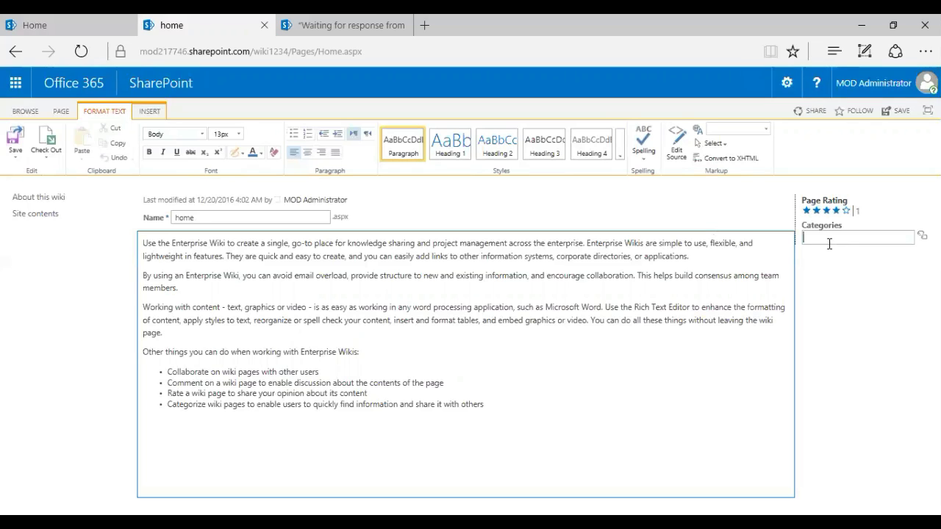
click(829, 244)
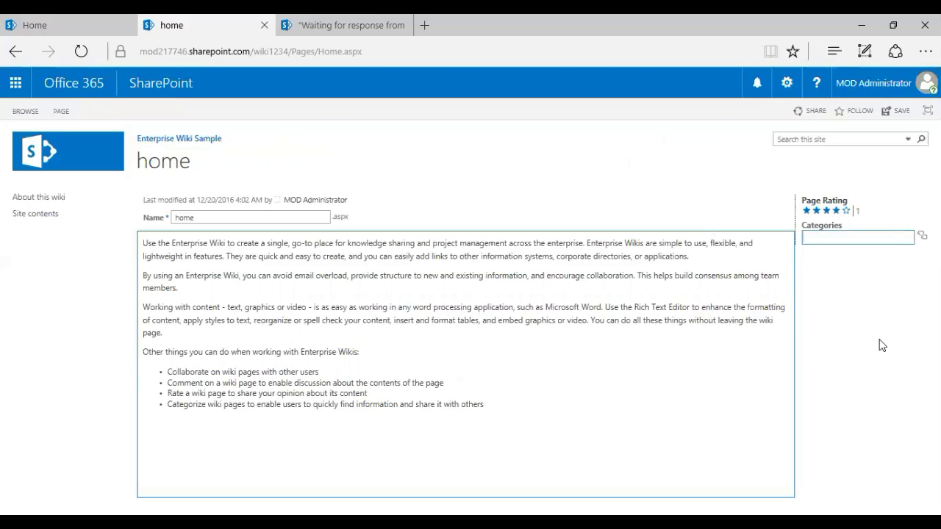
text(PMO; HR)
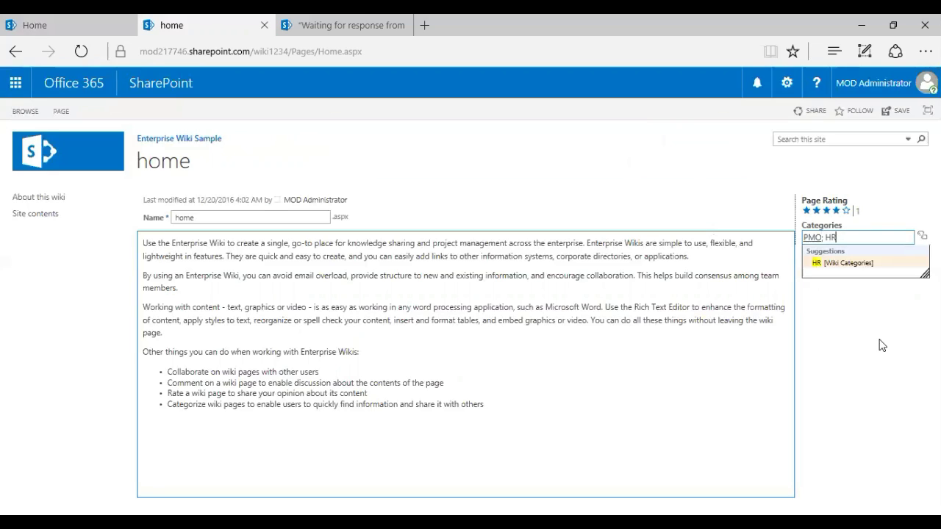
text(;)
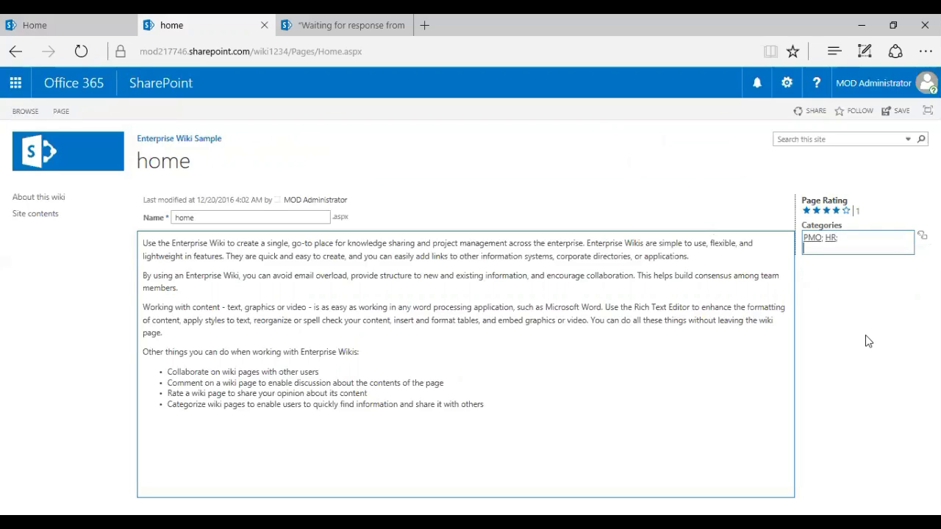
click(823, 239)
key(BackSpace)
key(BackSpace)
key(BackSpace)
text(IT)
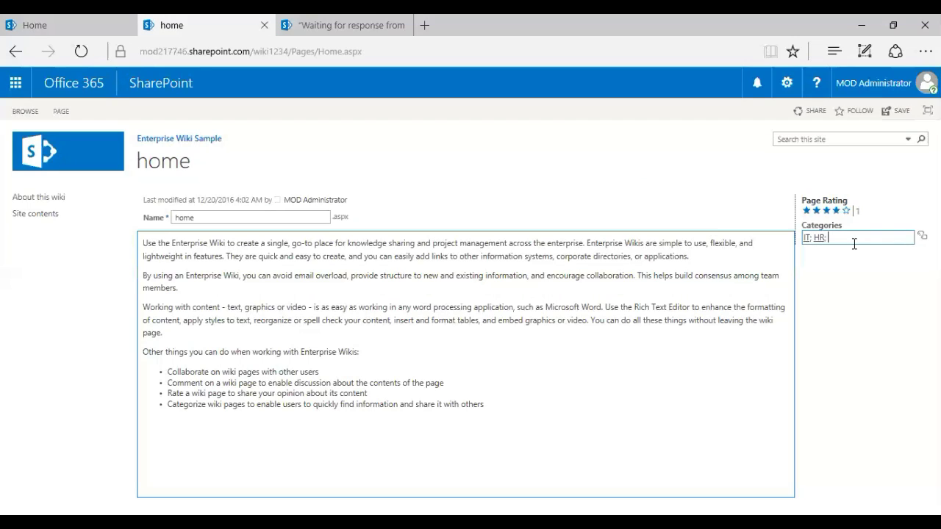
Step: Check out the wiki home page from the Format Text ribbon's Check Out menu
click(855, 279)
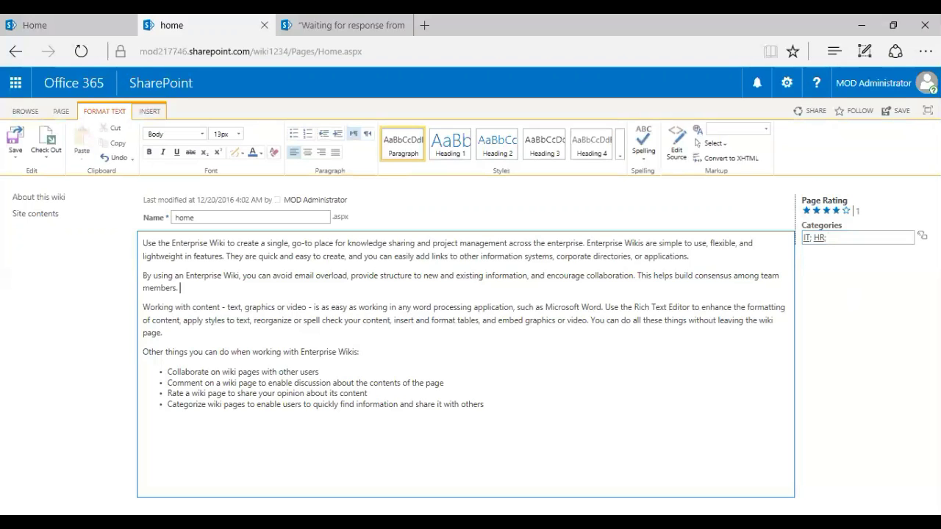
click(149, 111)
click(106, 116)
click(45, 155)
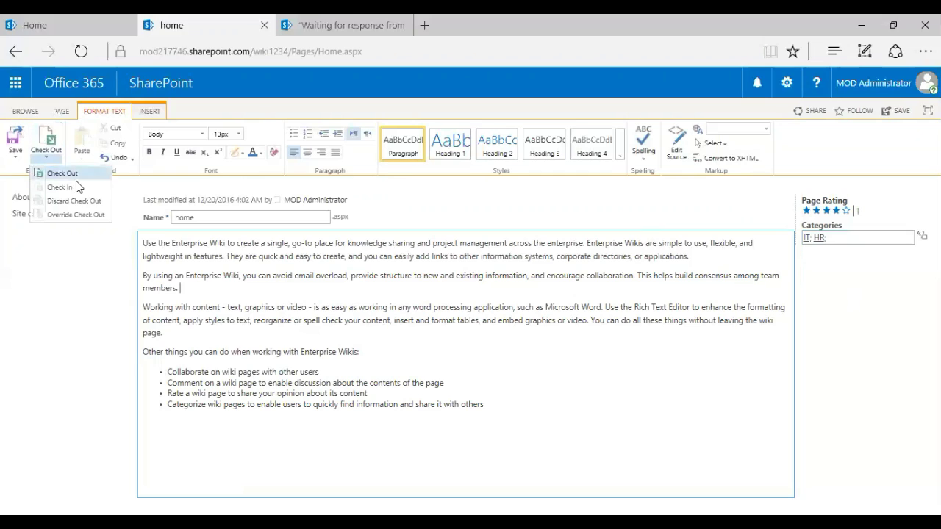
click(73, 173)
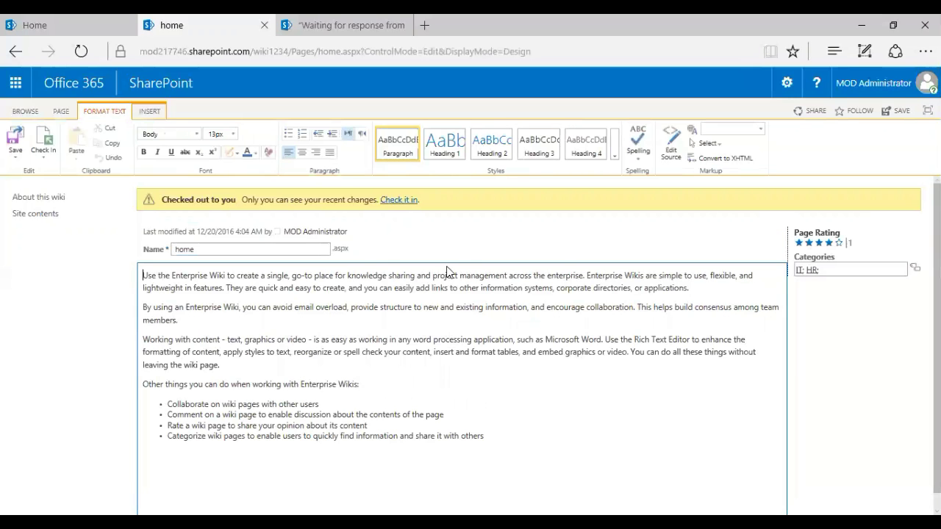
Step: Insert the Office 365 video 'Marketing Opportunity' after the last bullet of the page
click(154, 112)
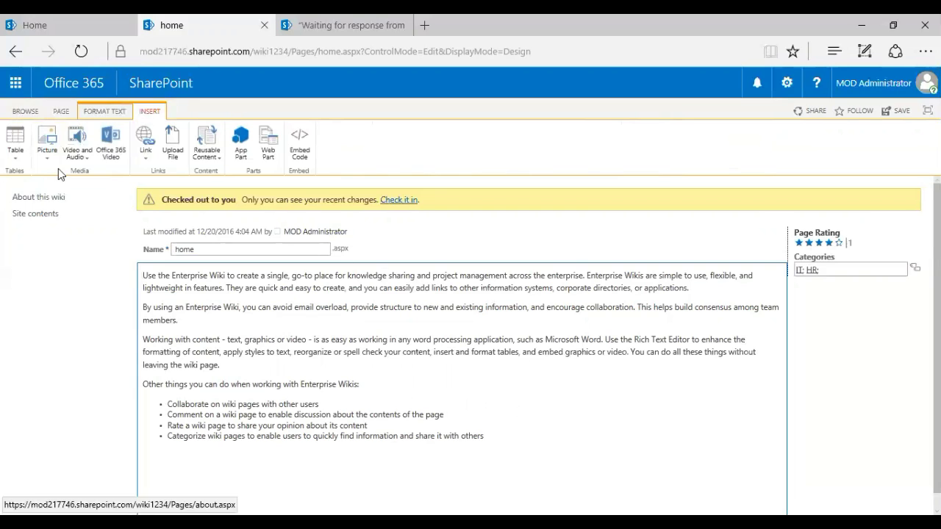
click(520, 445)
scroll(309, 309, down, 1)
click(108, 164)
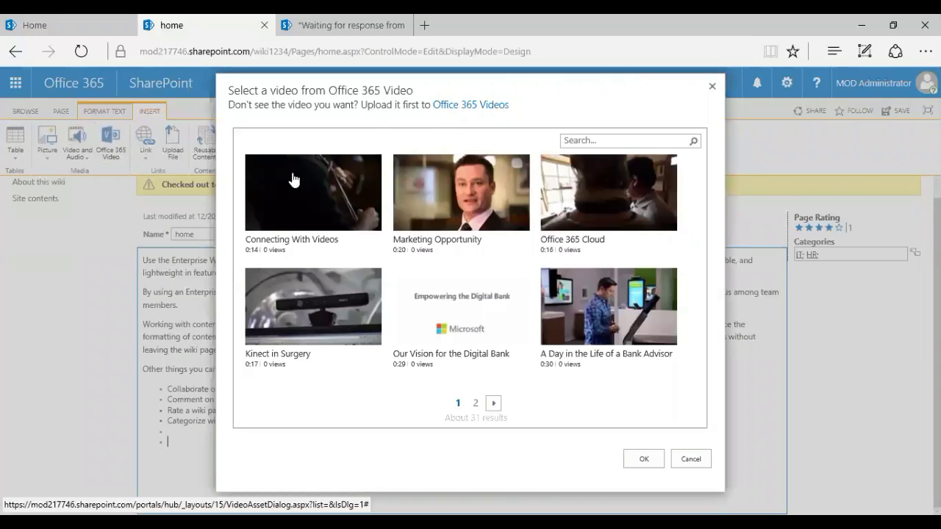
click(327, 200)
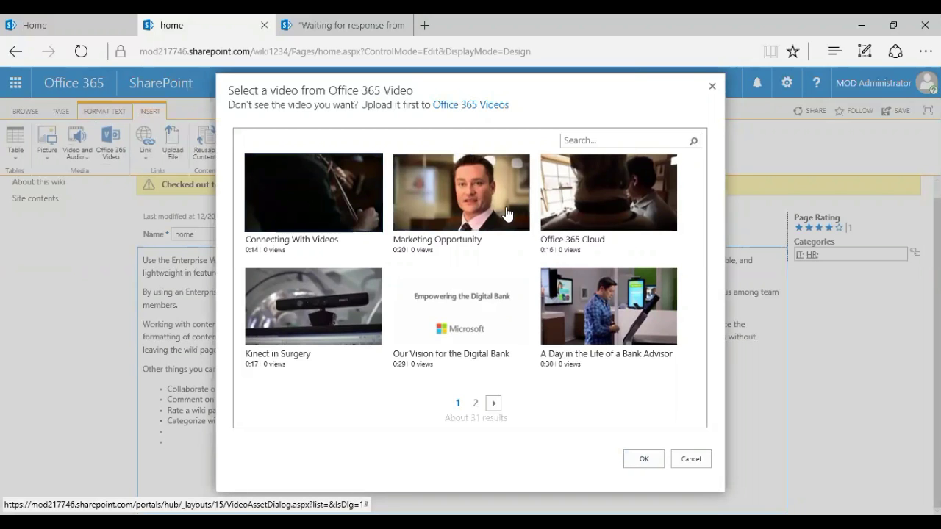
click(639, 459)
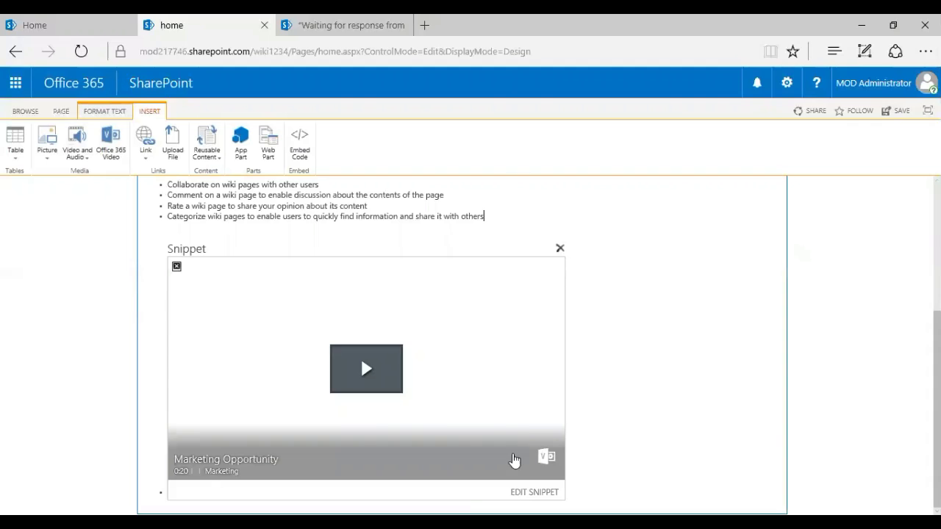
Step: Play the embedded Marketing Opportunity video preview, then pause it
click(367, 372)
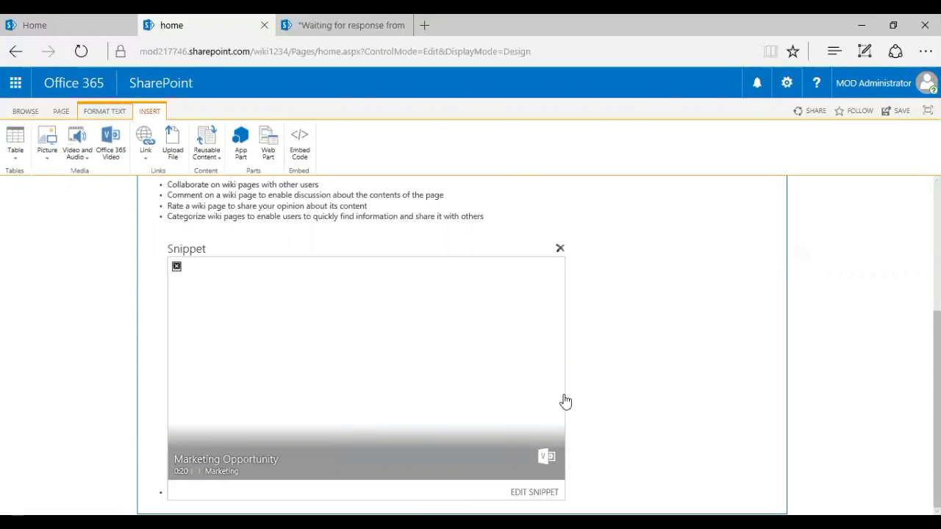
scroll(601, 406, up, 5)
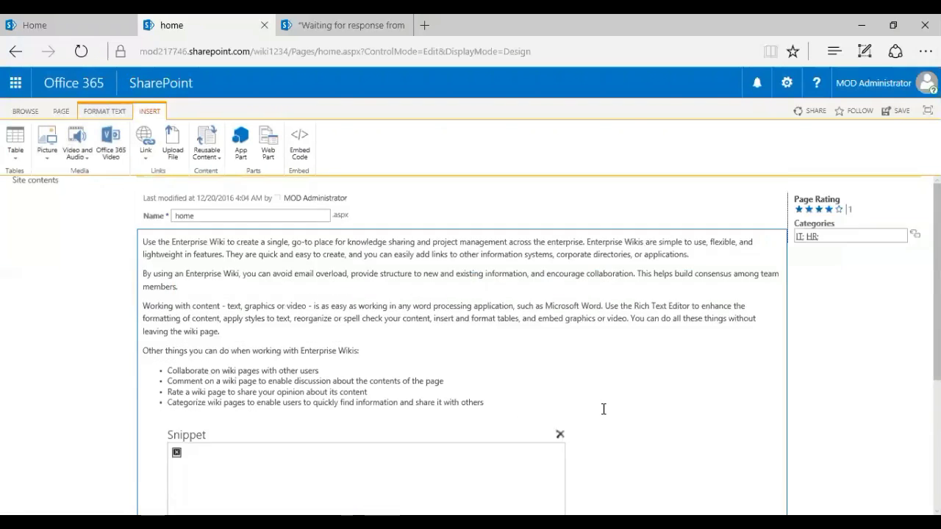
scroll(602, 409, up, 3)
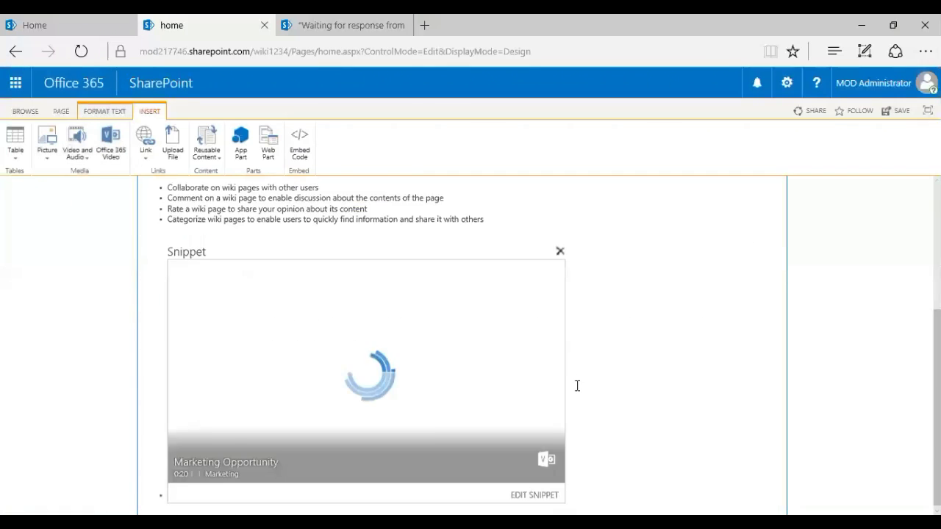
click(121, 112)
click(25, 111)
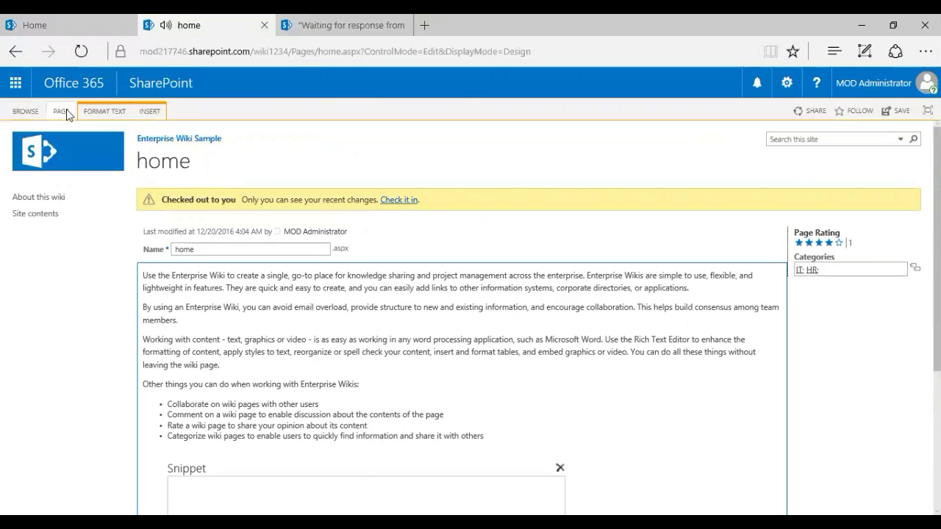
click(149, 111)
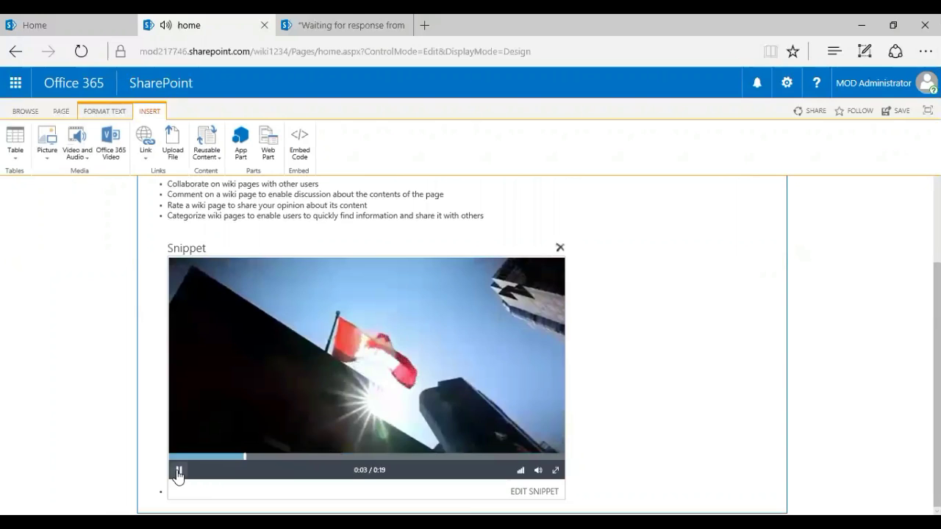
click(178, 471)
Step: Save the edited wiki page from the Format Text Save menu
scroll(563, 359, up, 3)
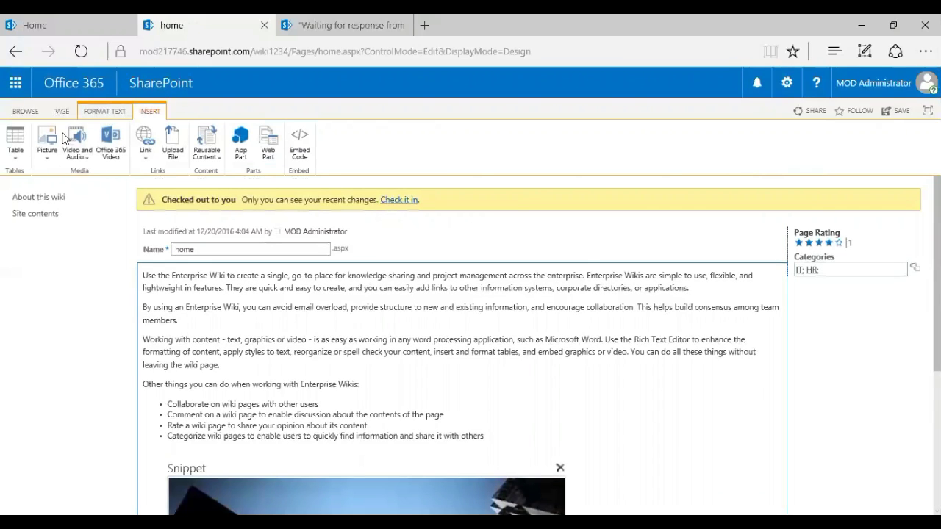
click(105, 111)
click(15, 159)
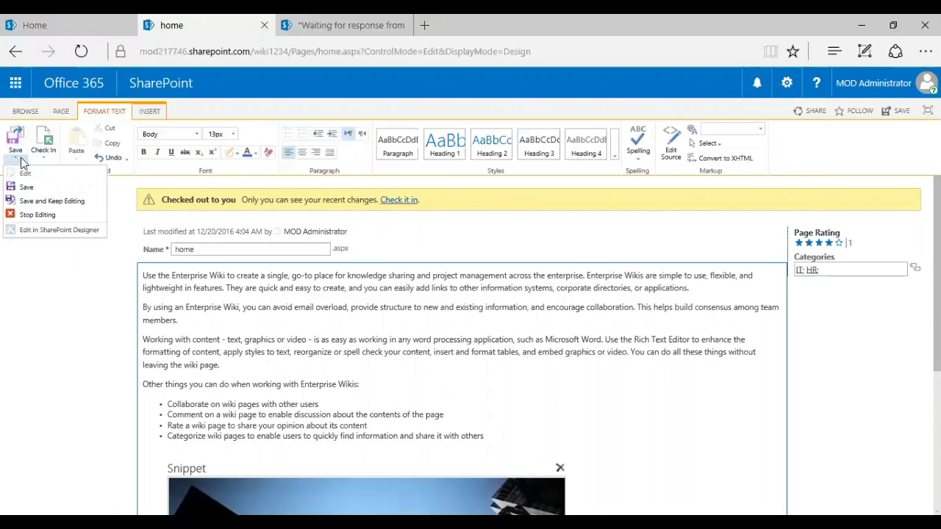
click(44, 159)
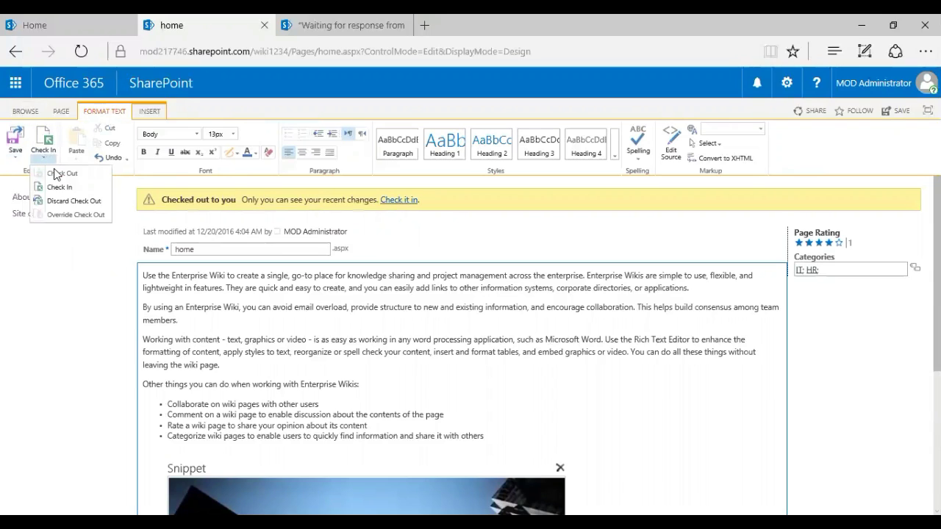
click(15, 165)
click(15, 159)
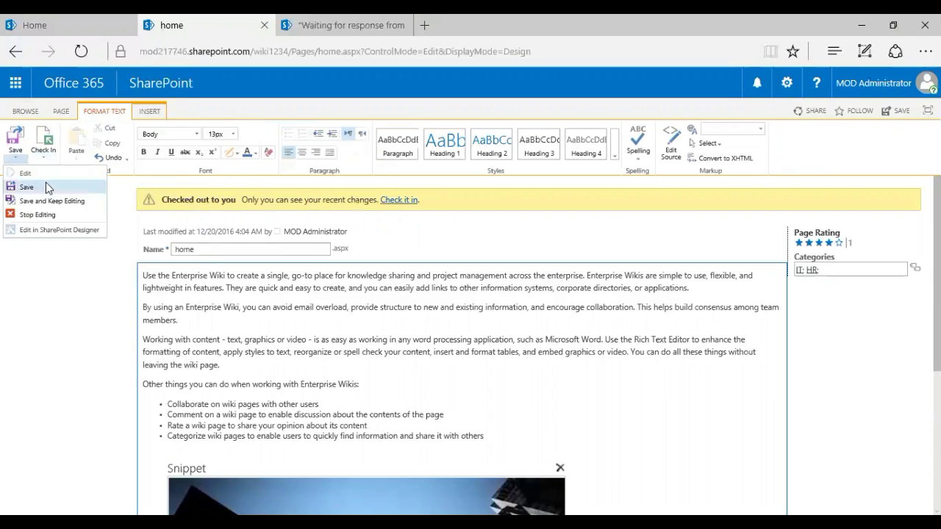
click(29, 187)
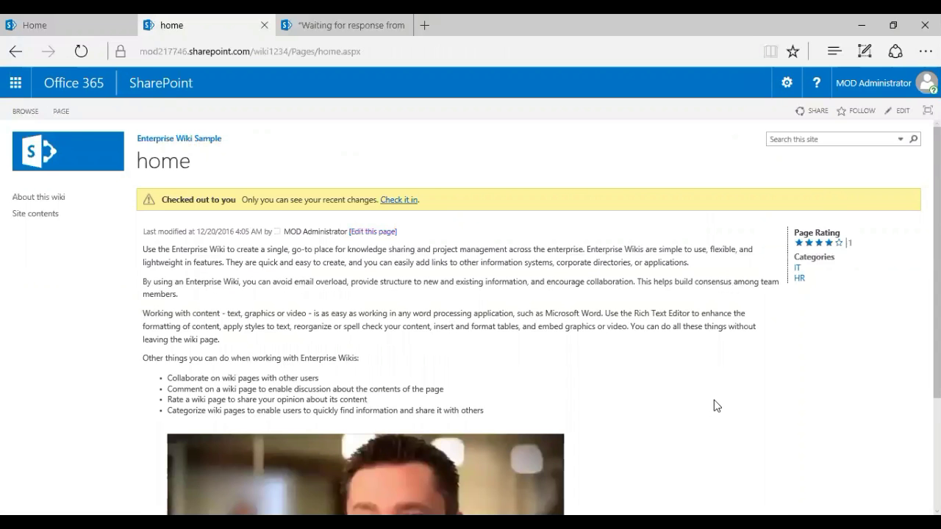
Step: Scroll through the saved page to check the embedded video and IT/HR categories
scroll(699, 375, down, 3)
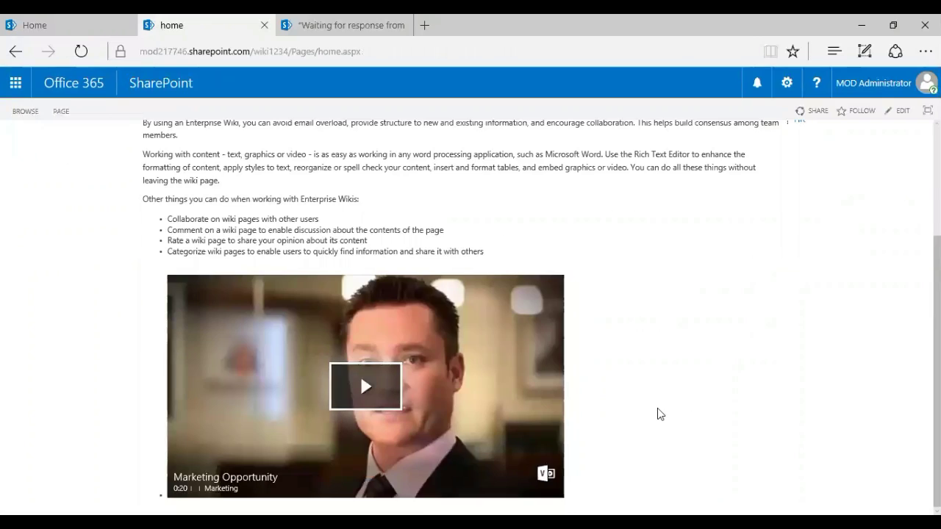
scroll(657, 408, up, 3)
scroll(654, 405, down, 3)
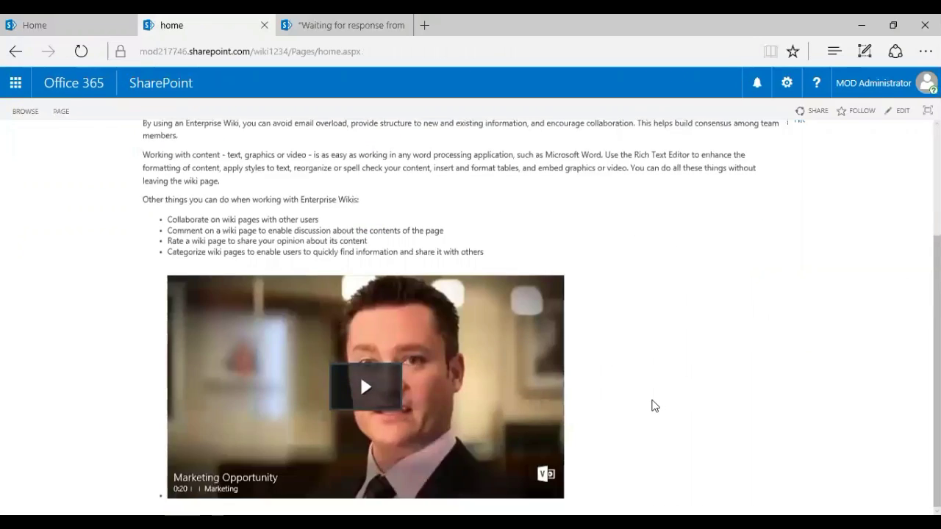
scroll(654, 405, up, 2)
drag(139, 193, 240, 200)
click(297, 209)
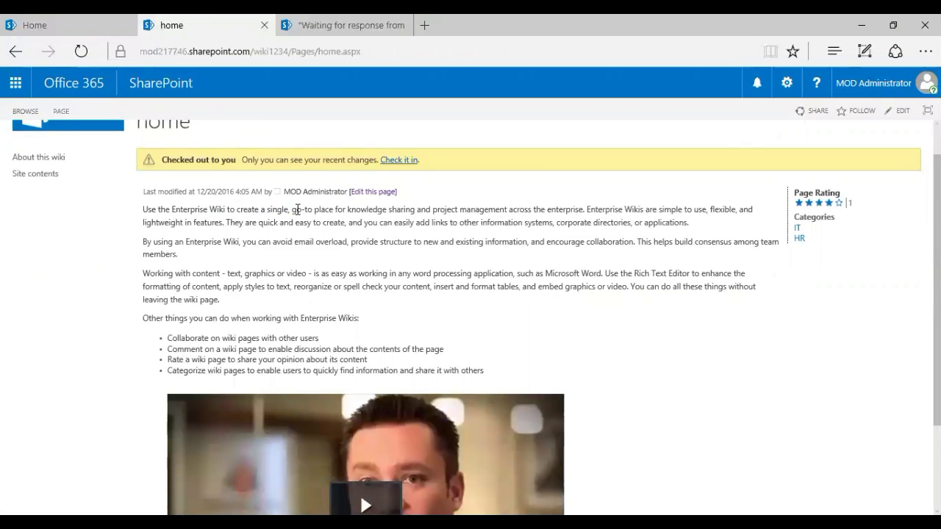
Step: Rate the page four stars and reopen it for editing
scroll(598, 301, down, 2)
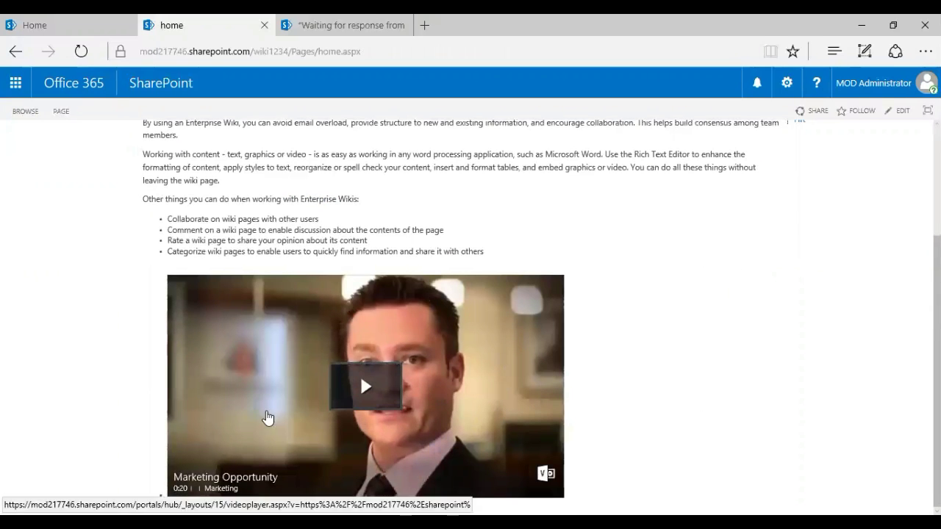
scroll(526, 398, up, 3)
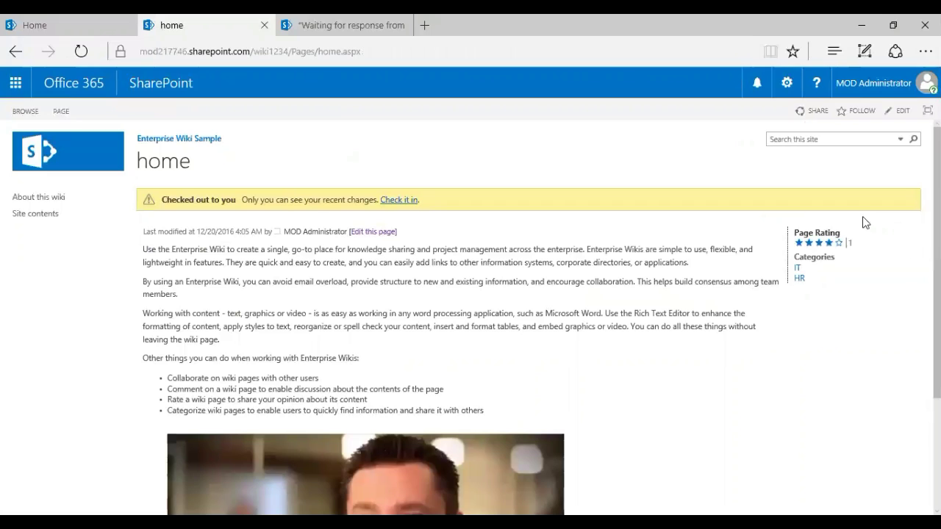
click(832, 243)
click(899, 111)
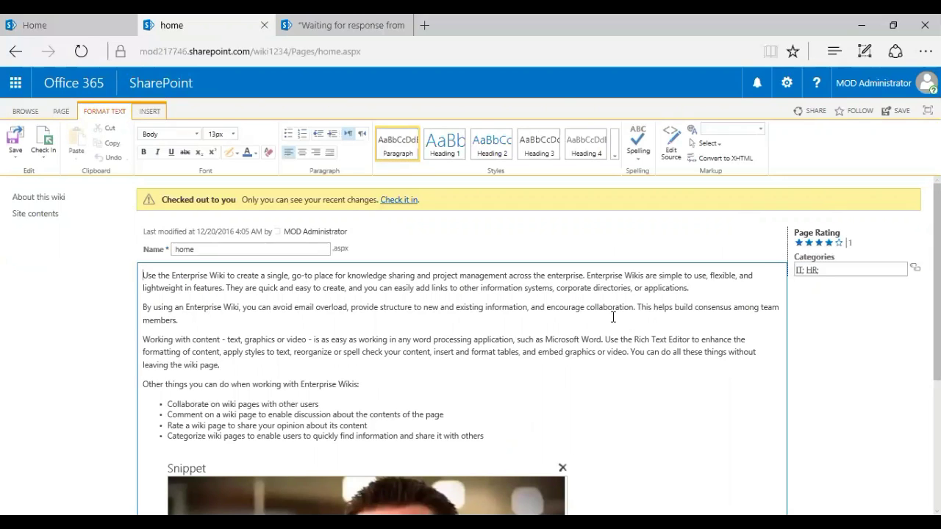
Step: Show the home page's history comparing version 2.0 against version 1.0
click(62, 111)
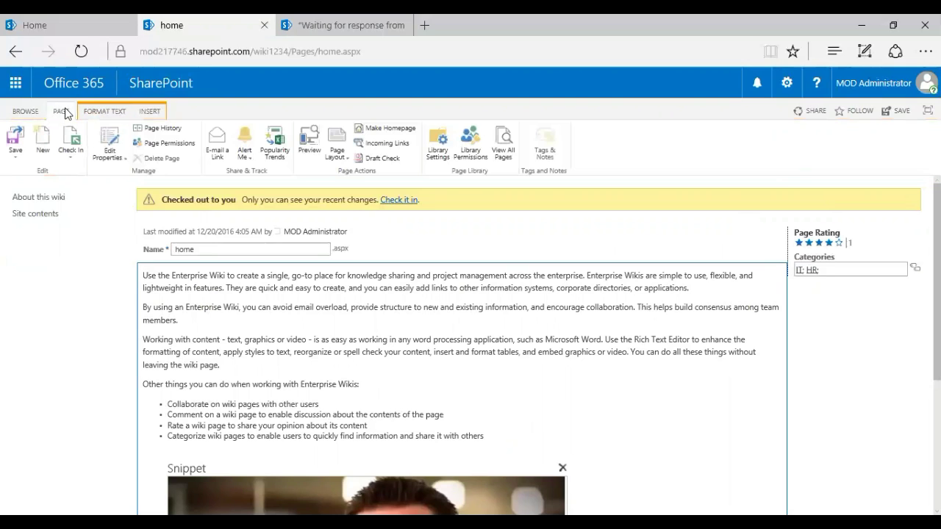
click(170, 133)
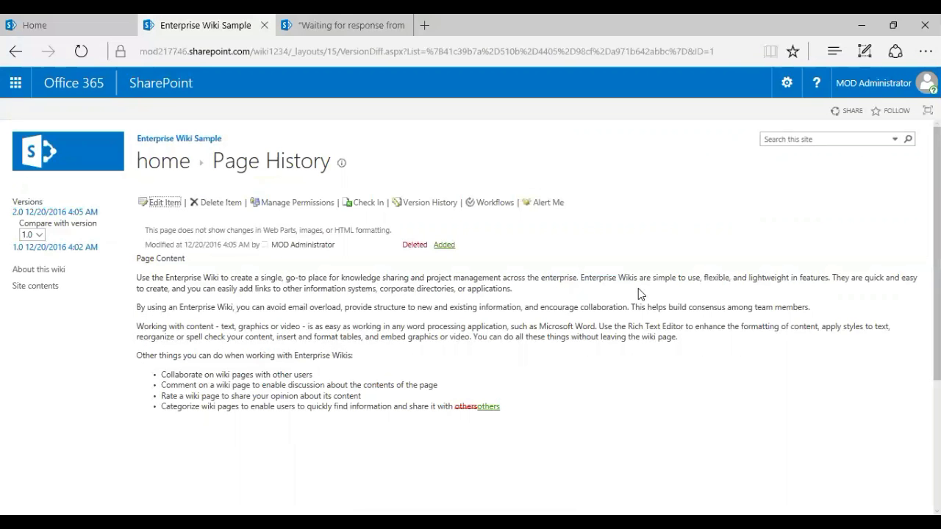
scroll(639, 294, down, 1)
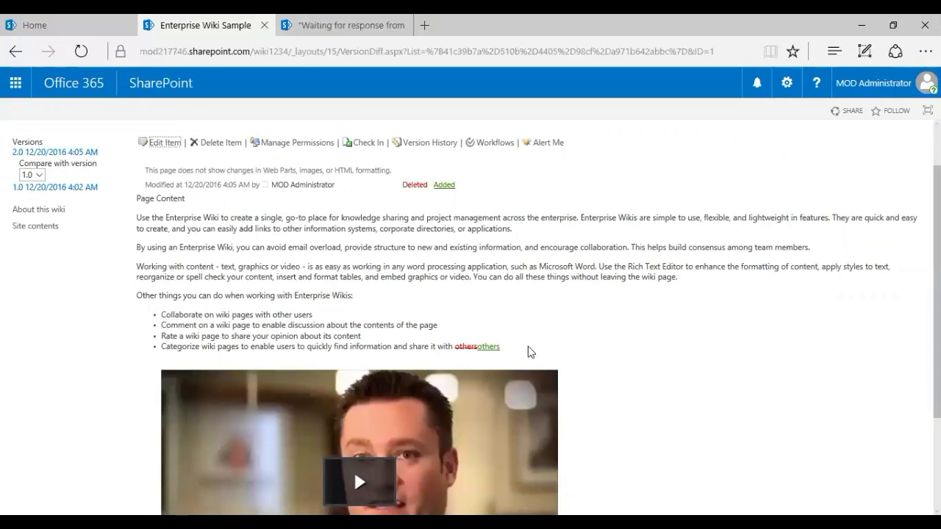
scroll(605, 351, down, 3)
scroll(610, 430, up, 4)
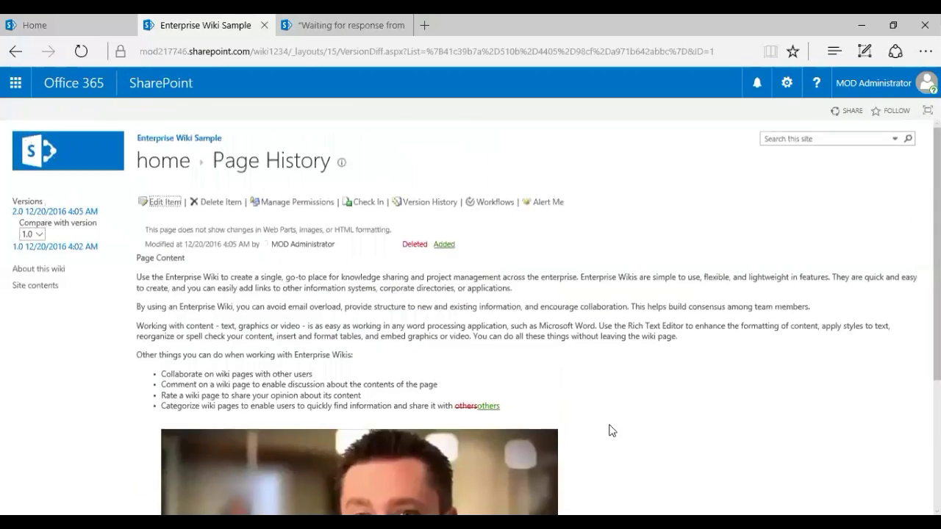
click(37, 235)
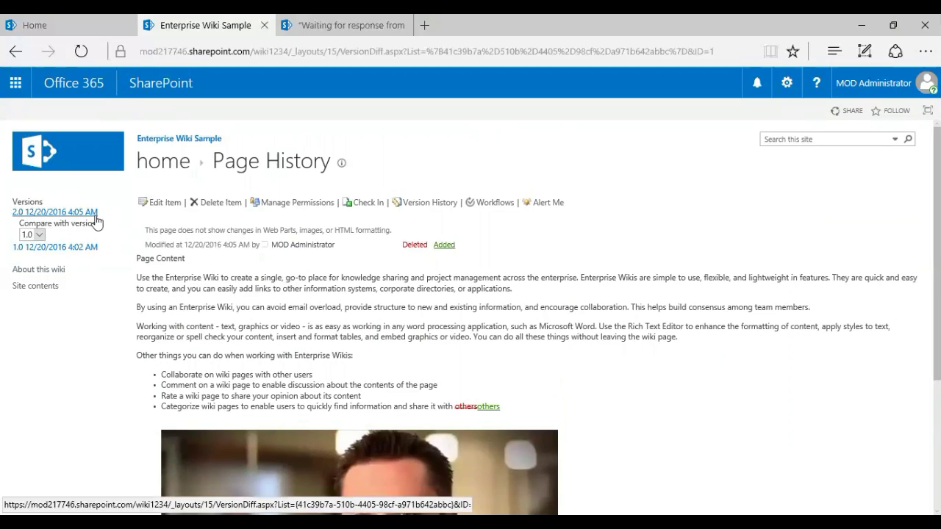
scroll(685, 367, down, 2)
scroll(683, 378, up, 1)
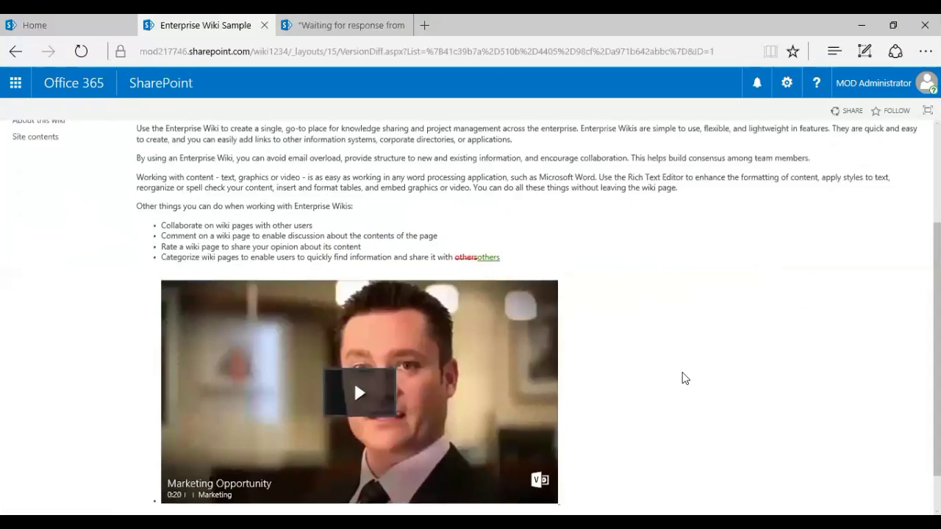
drag(454, 327, 475, 325)
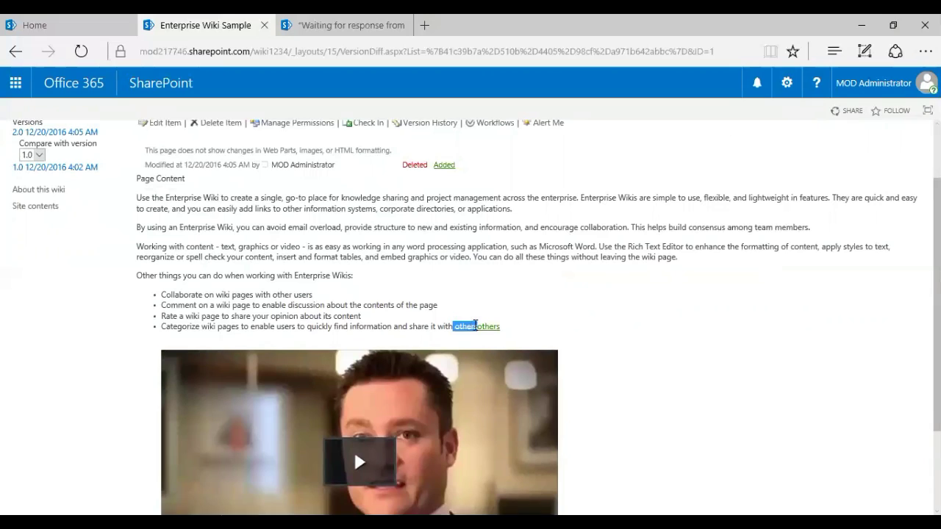
click(525, 339)
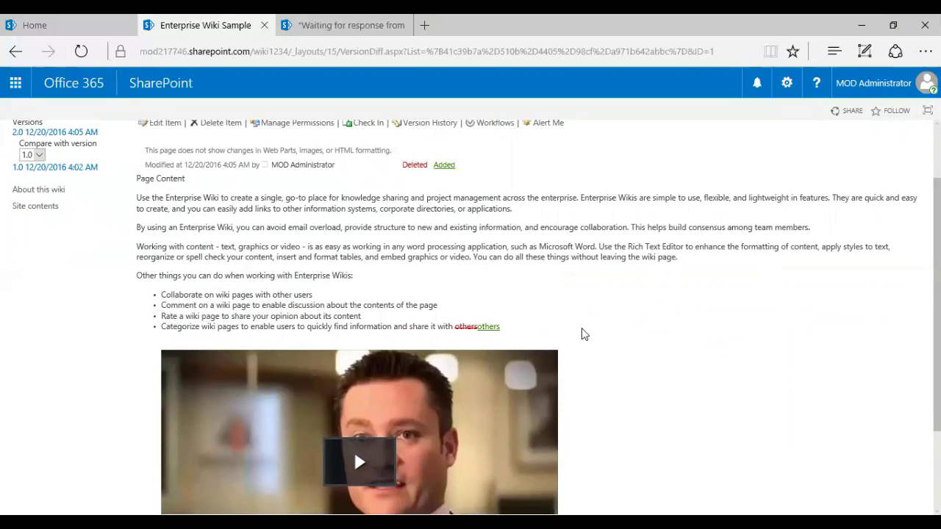
scroll(581, 334, up, 1)
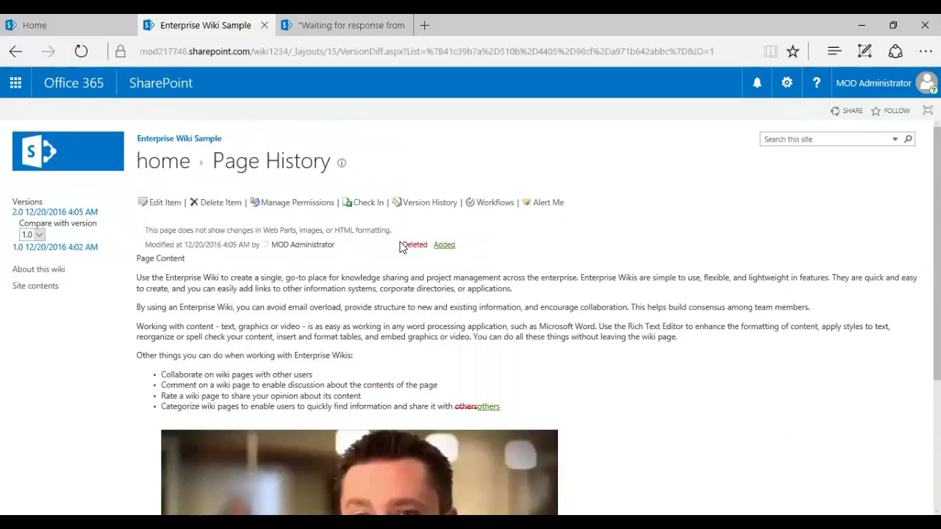
drag(402, 245, 481, 250)
click(444, 262)
Step: Review home.aspx's saved versions 2.0 and 1.0, then return to the page history comparison
click(431, 204)
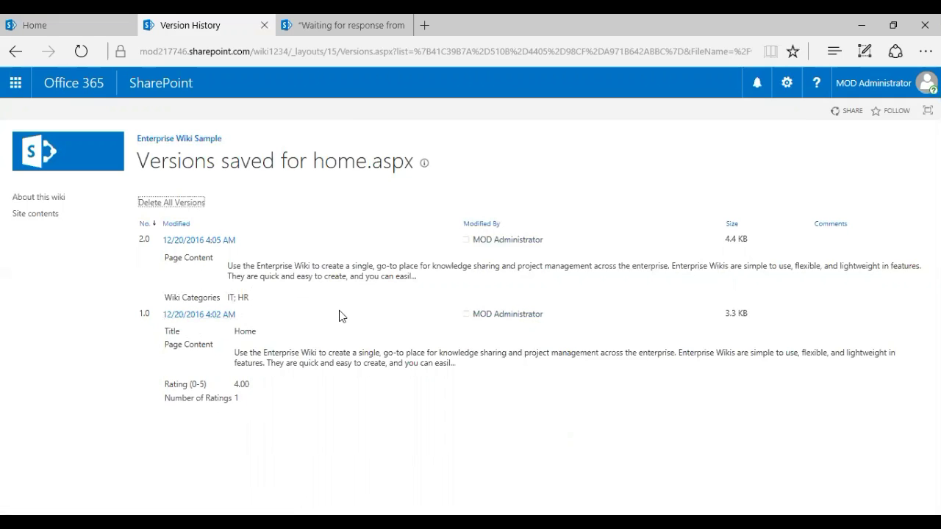
click(16, 52)
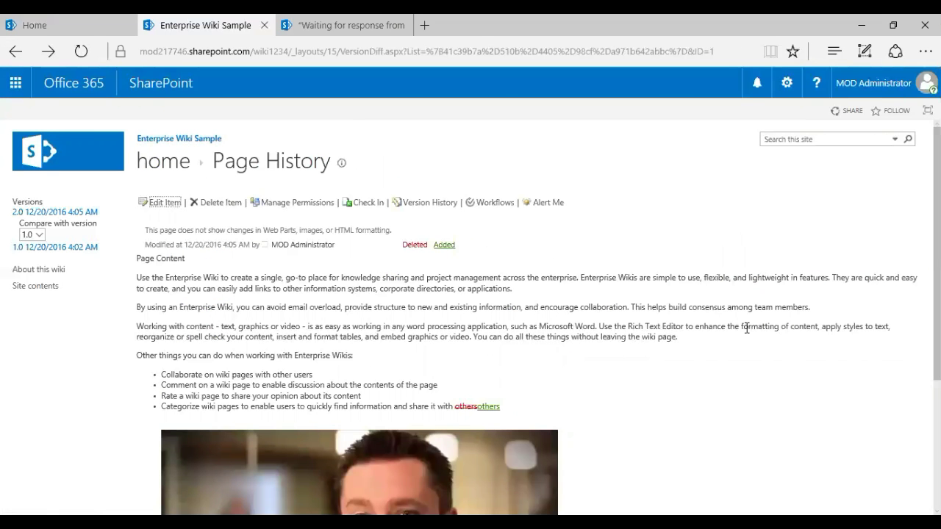
click(817, 139)
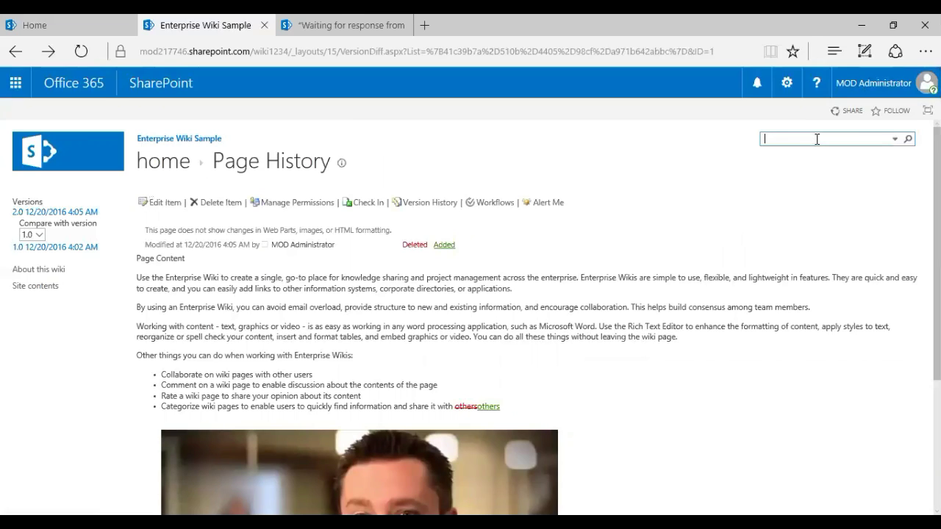
click(896, 139)
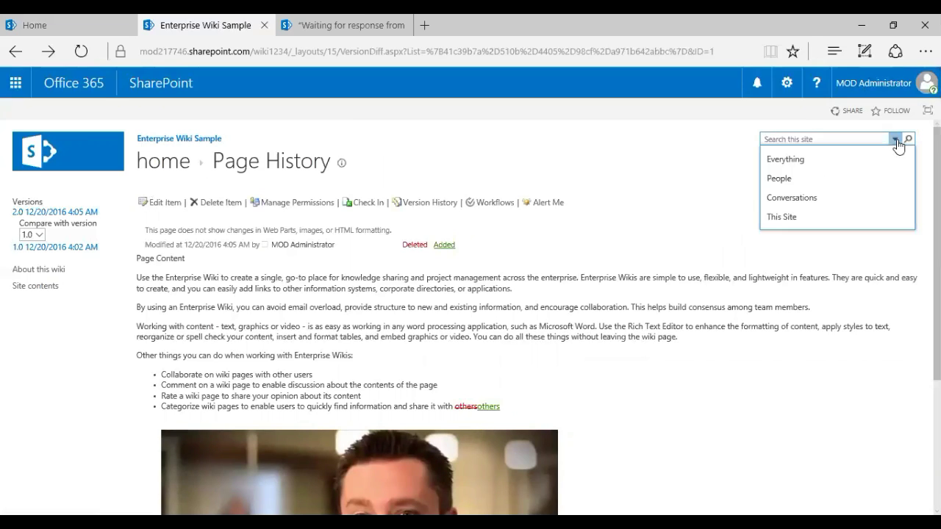
click(848, 138)
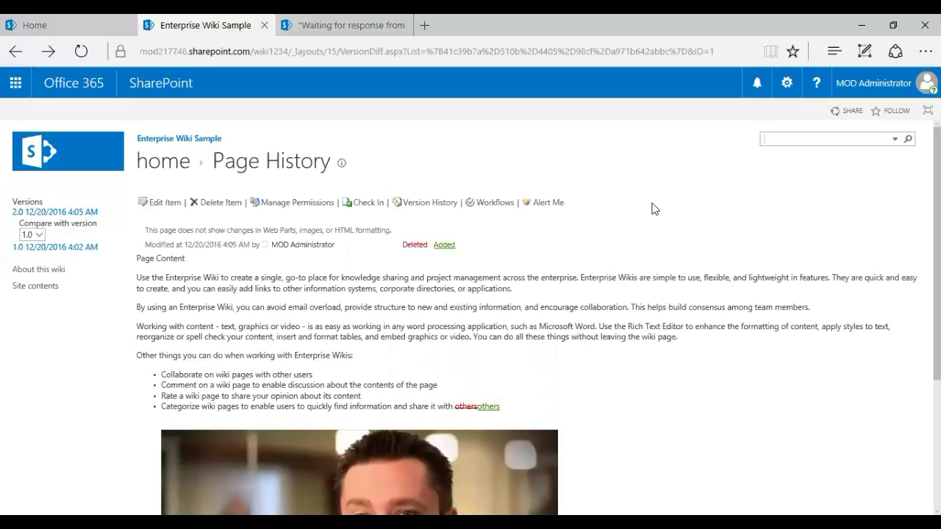
scroll(655, 213, down, 2)
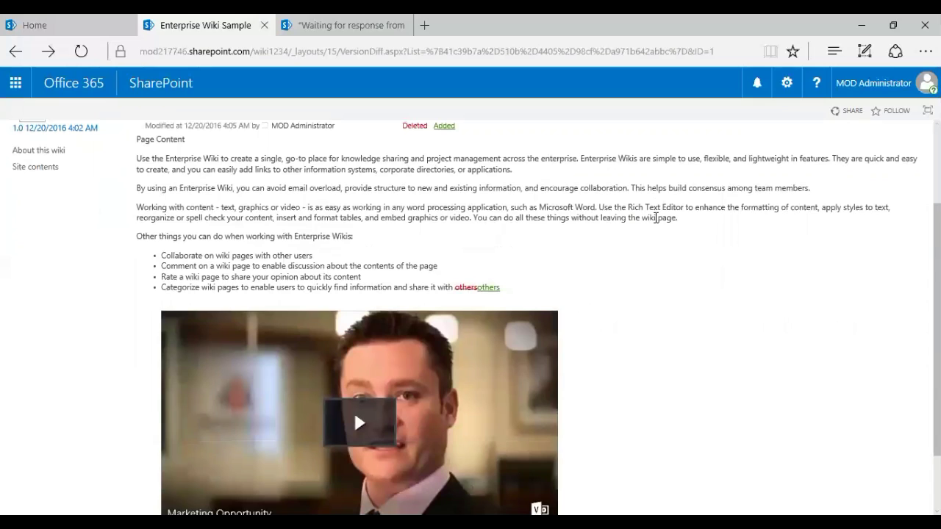